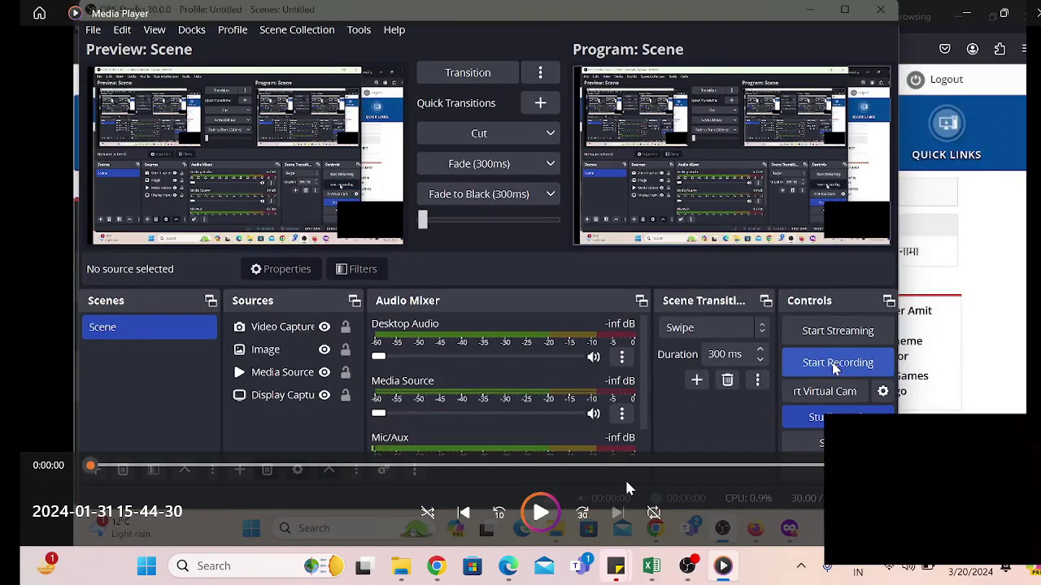
Step: Play the recorded session in Media Player to bring up the GMDA eOffice home page
click(540, 515)
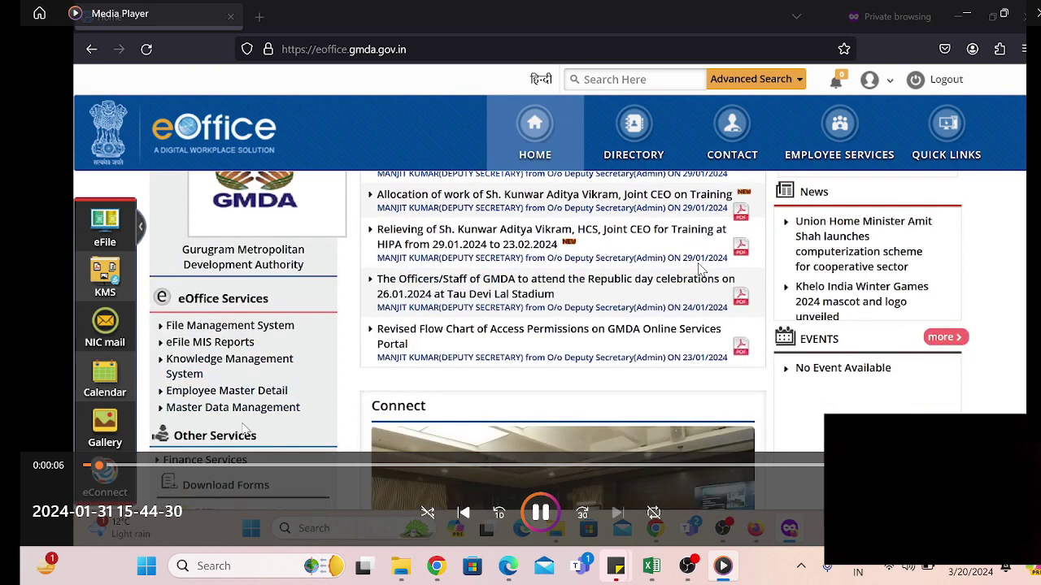
Step: Fill the transfer form with order date 30/01/2024, the transfer PDF, and destination O/o Manager Depot
mouse_move(709, 266)
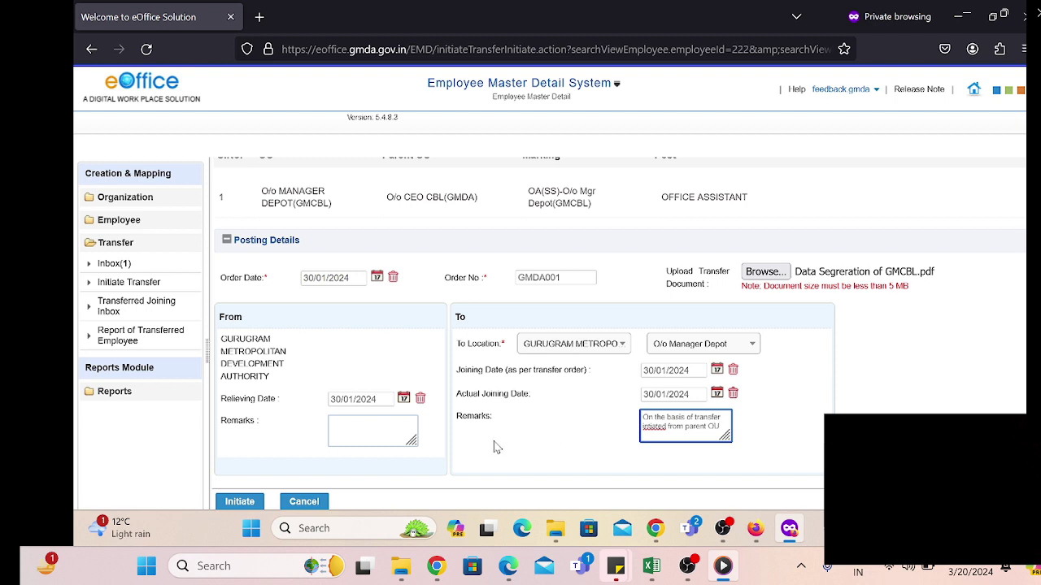
Step: Submit the transfer initiation
scroll(382, 470, down, 1)
scroll(382, 470, up, 1)
click(241, 503)
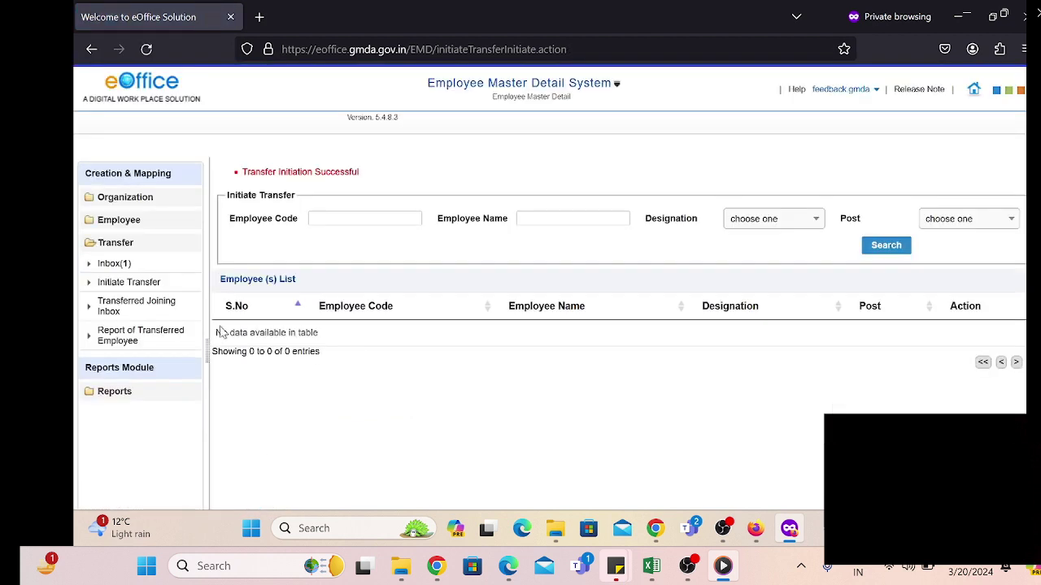
Step: Open the initiated employee's record from the transfer inbox for relieving
click(114, 265)
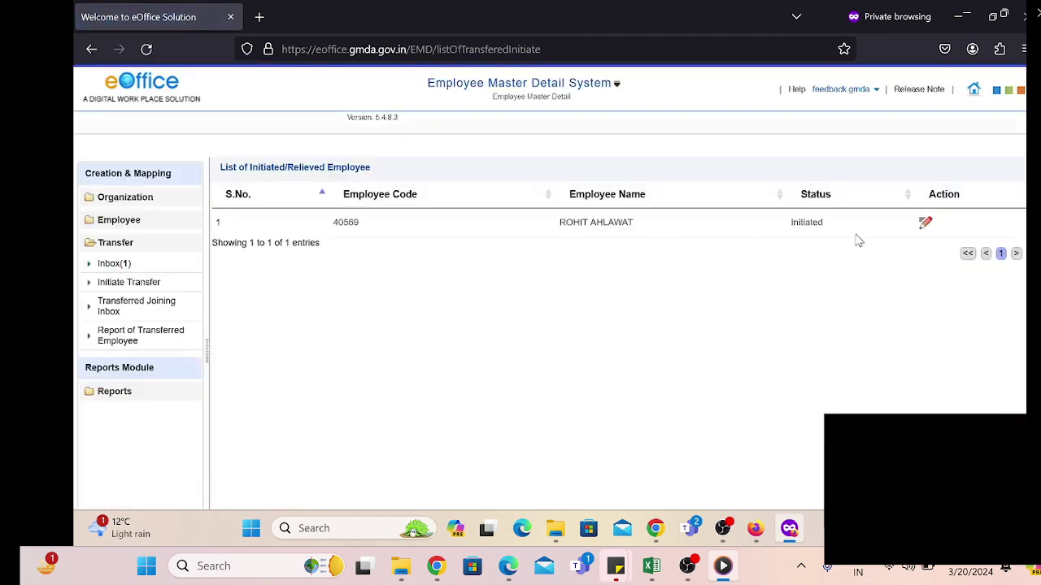
click(926, 225)
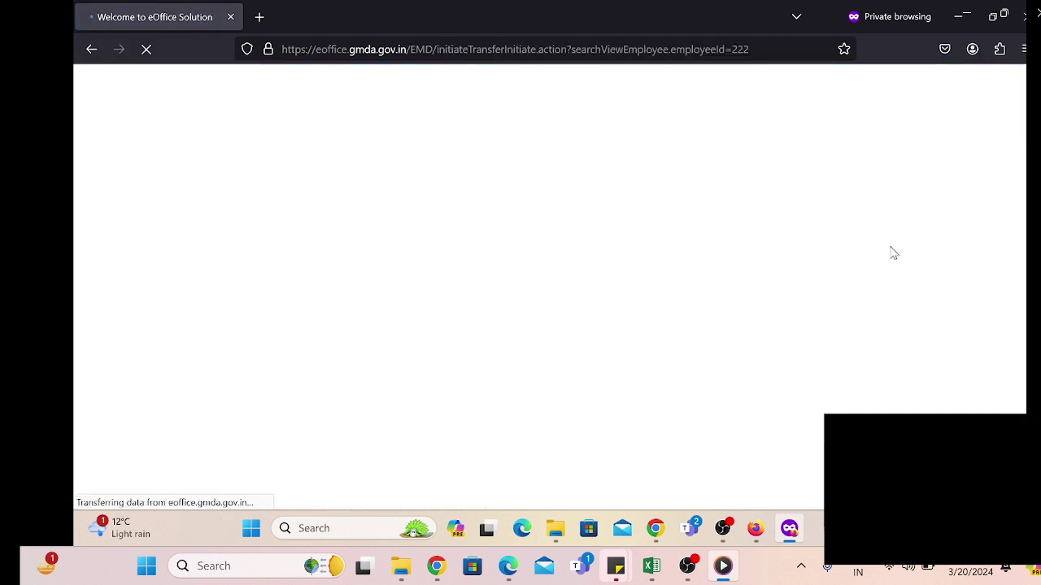
scroll(485, 345, down, 2)
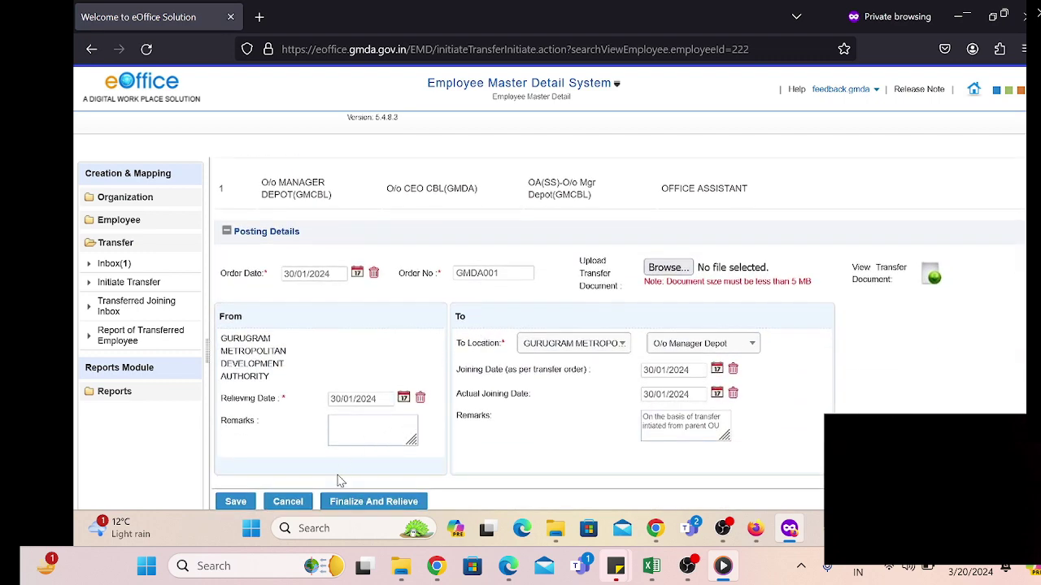
Step: Relieve the employee with the remark 'Relieving is final' and switch to the Administrator window
click(367, 434)
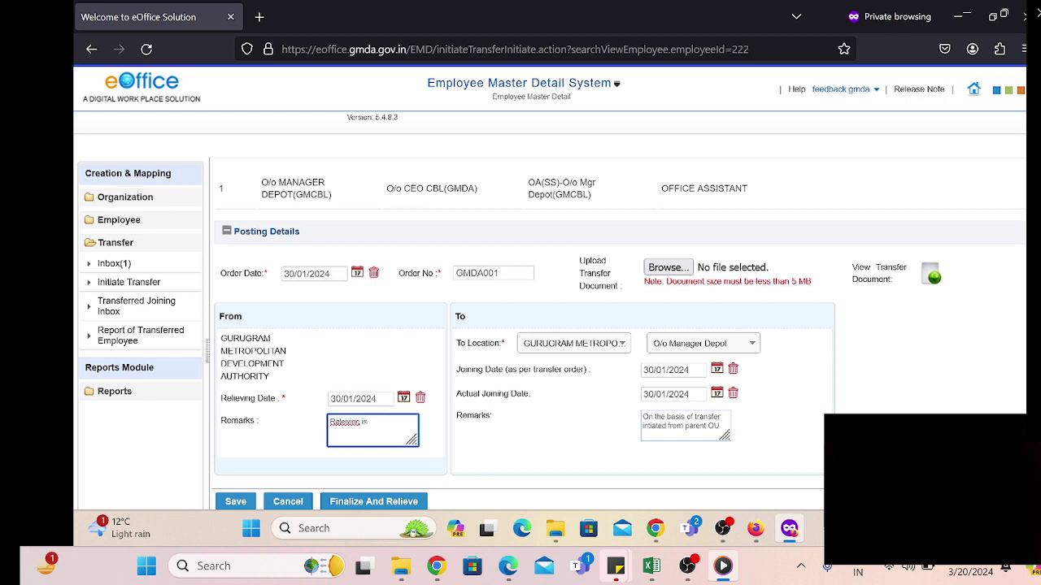
text(Relieving is final)
click(387, 504)
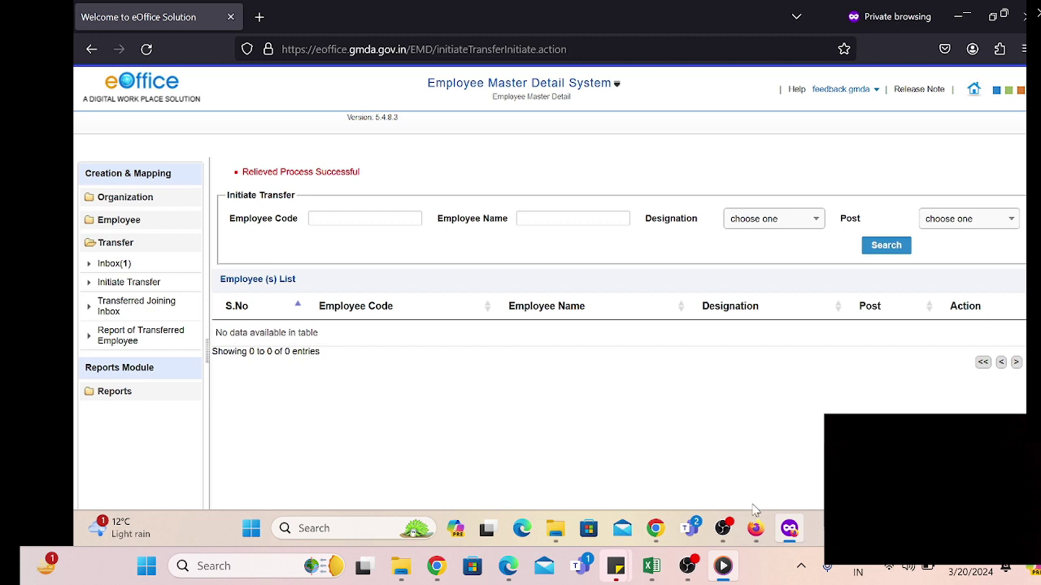
click(755, 529)
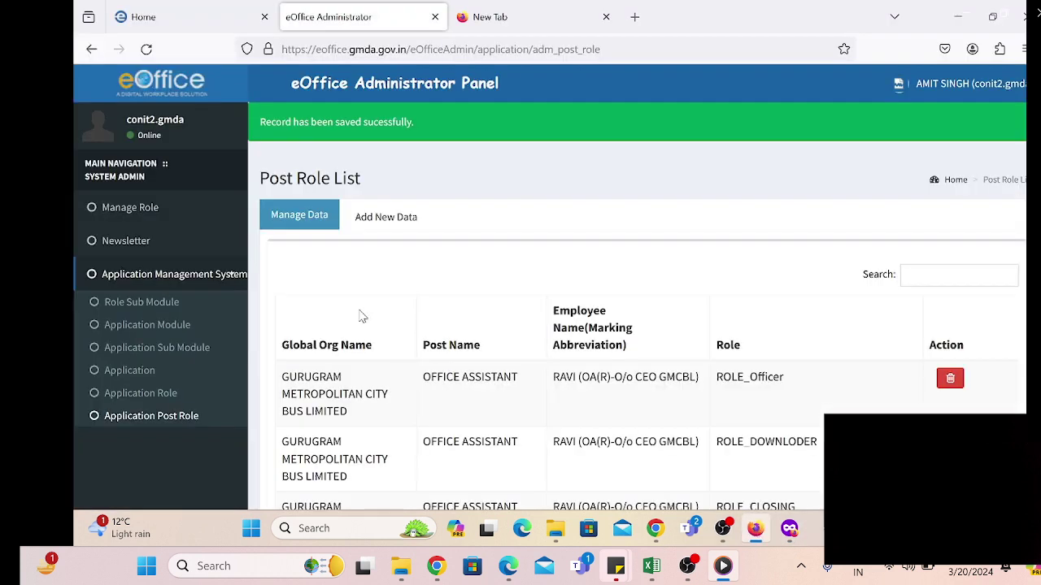
Step: Return to the portal home and open Employee Master Detail's Transferred Joining Inbox
click(947, 92)
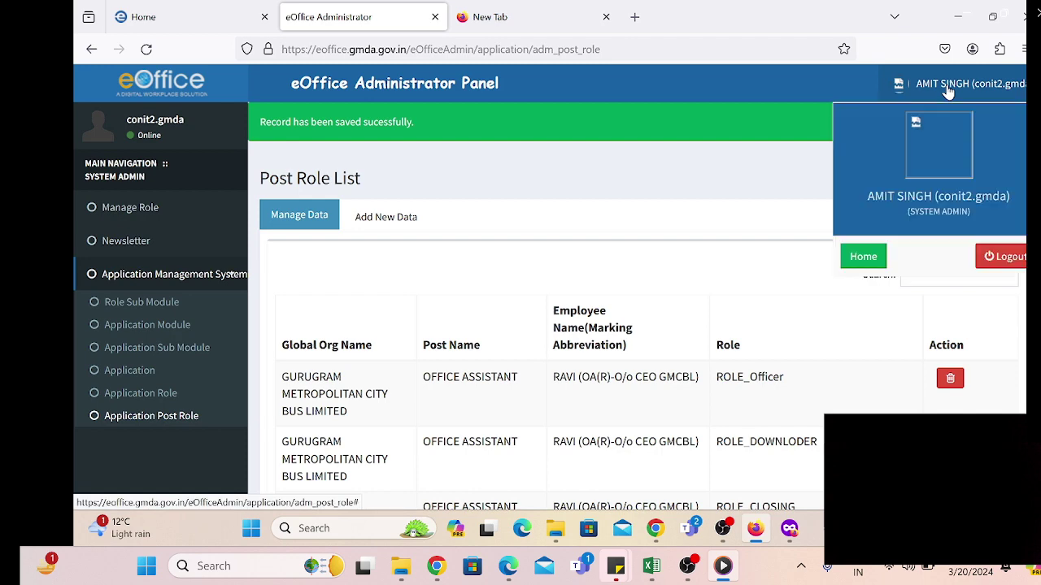
click(869, 257)
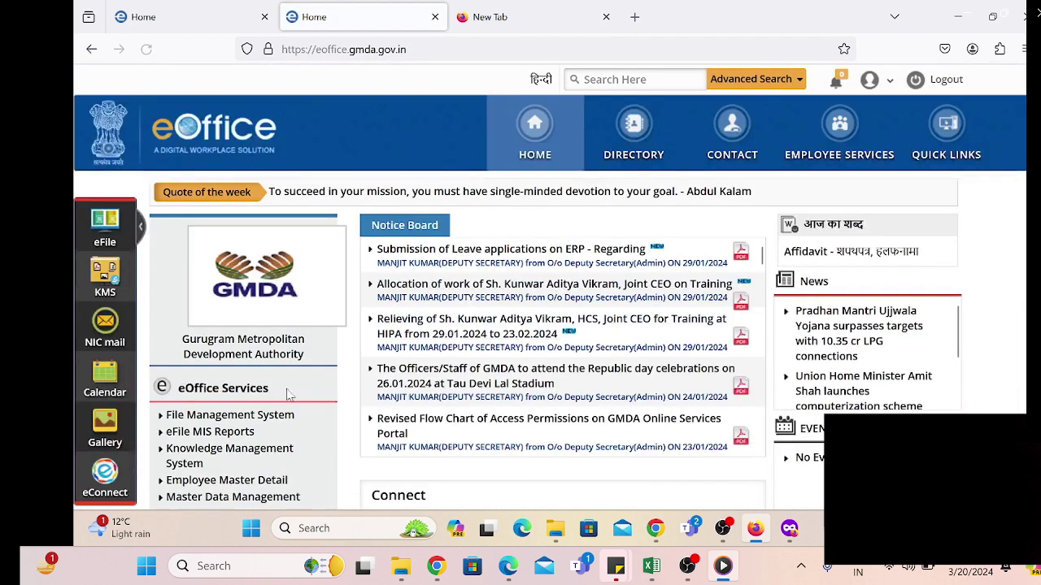
scroll(276, 404, down, 2)
click(234, 379)
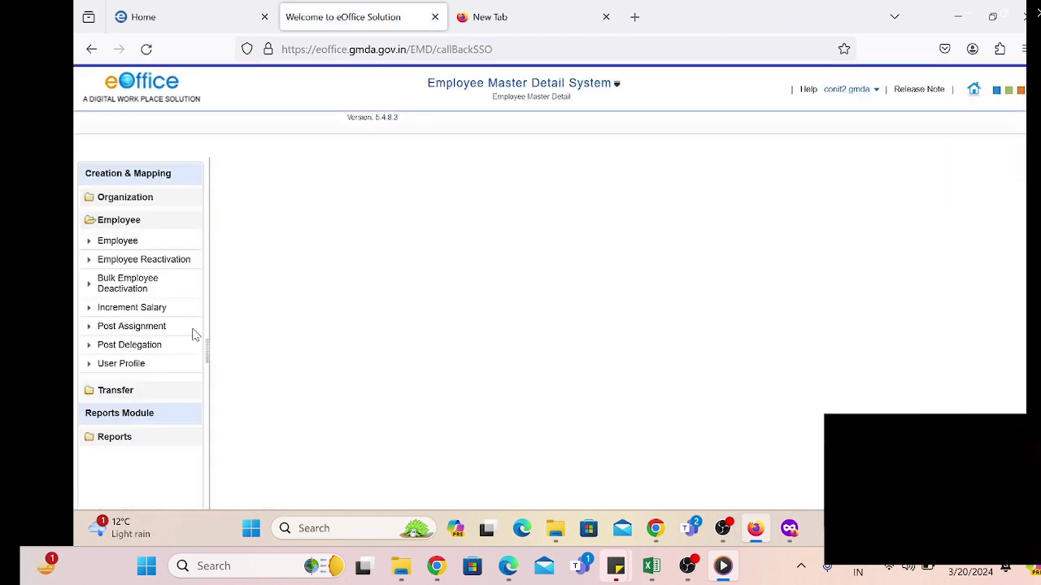
click(115, 391)
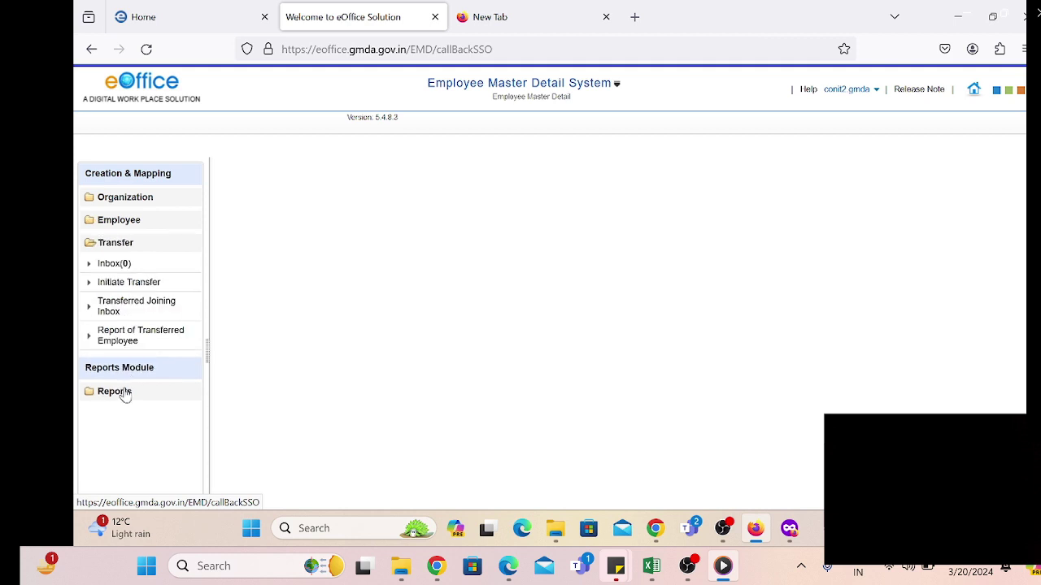
click(129, 307)
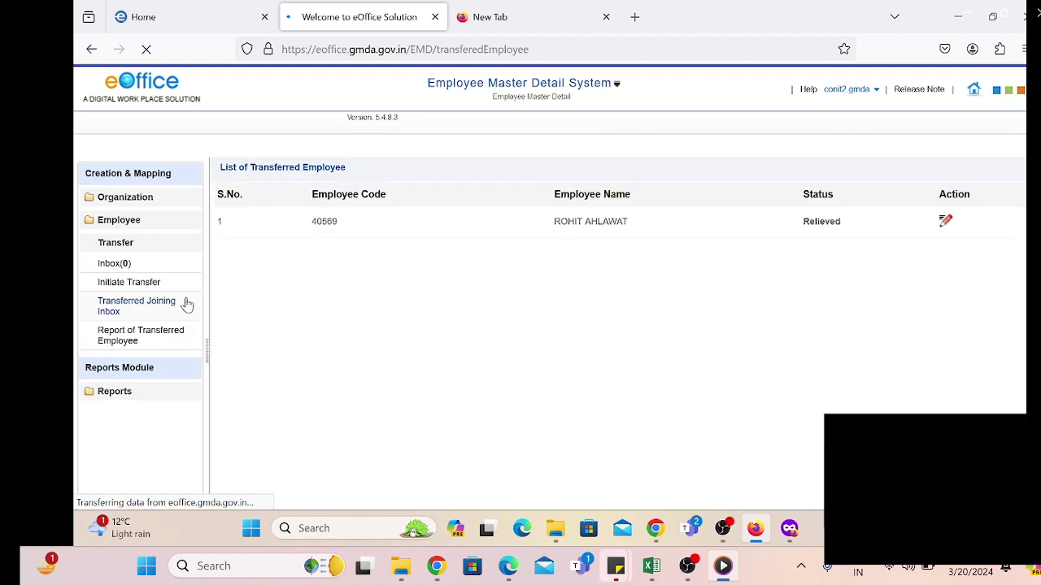
Step: Confirm the employee's joining with designation OFFICE ASSISTANT and appointment type HKRNL
click(924, 224)
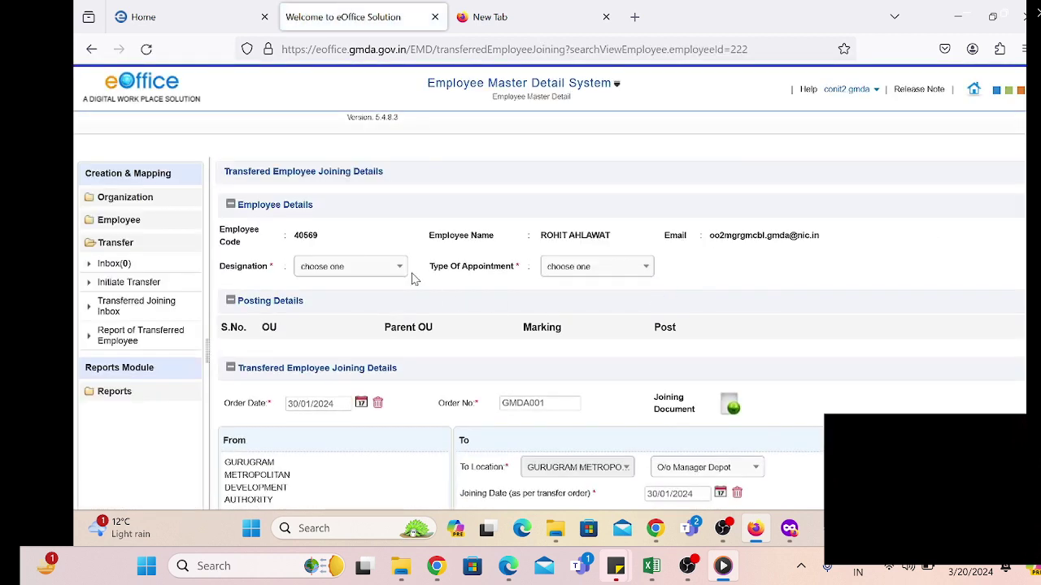
click(399, 268)
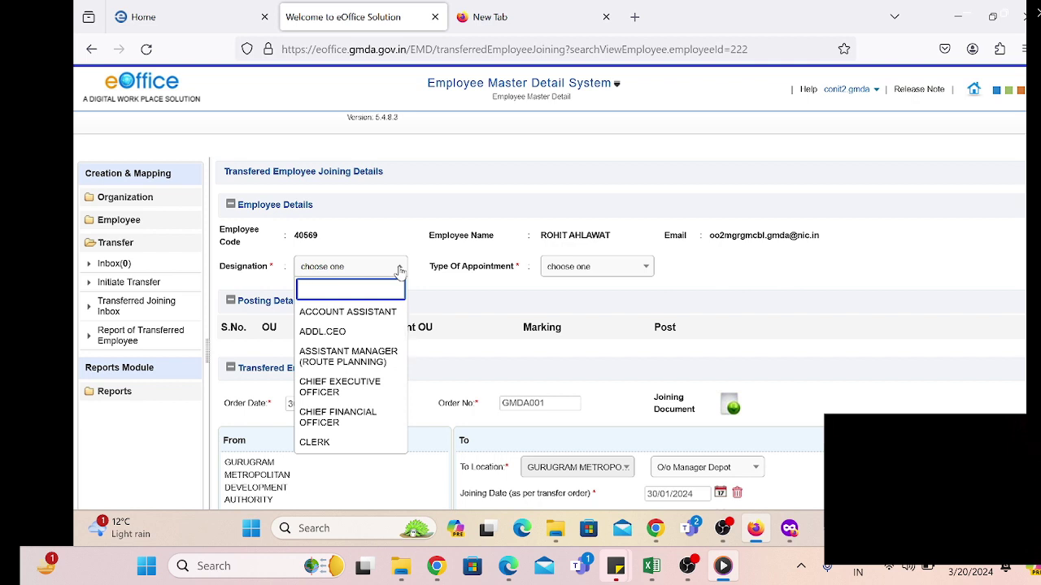
text(offi)
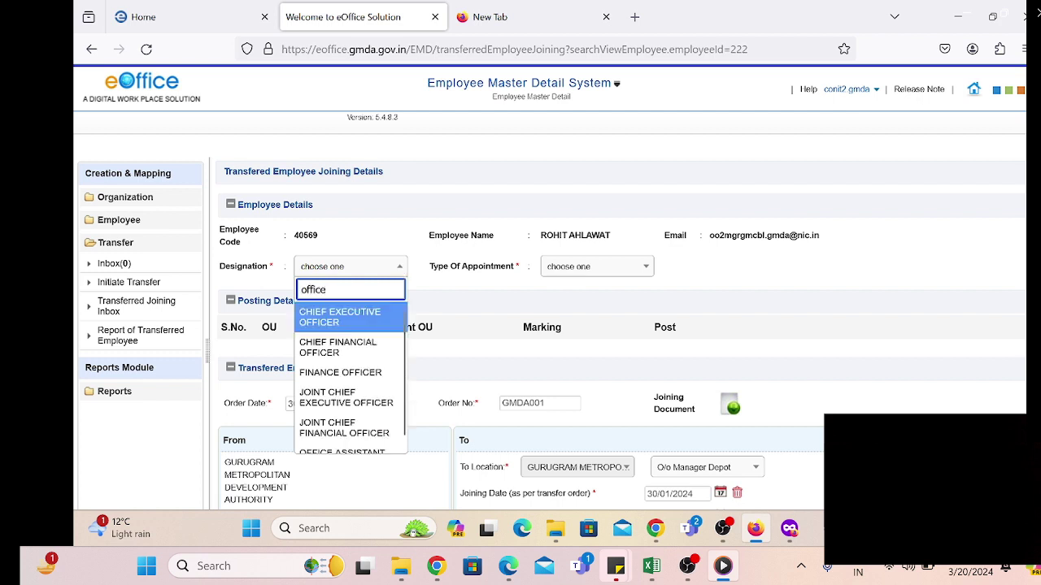
text(ce a)
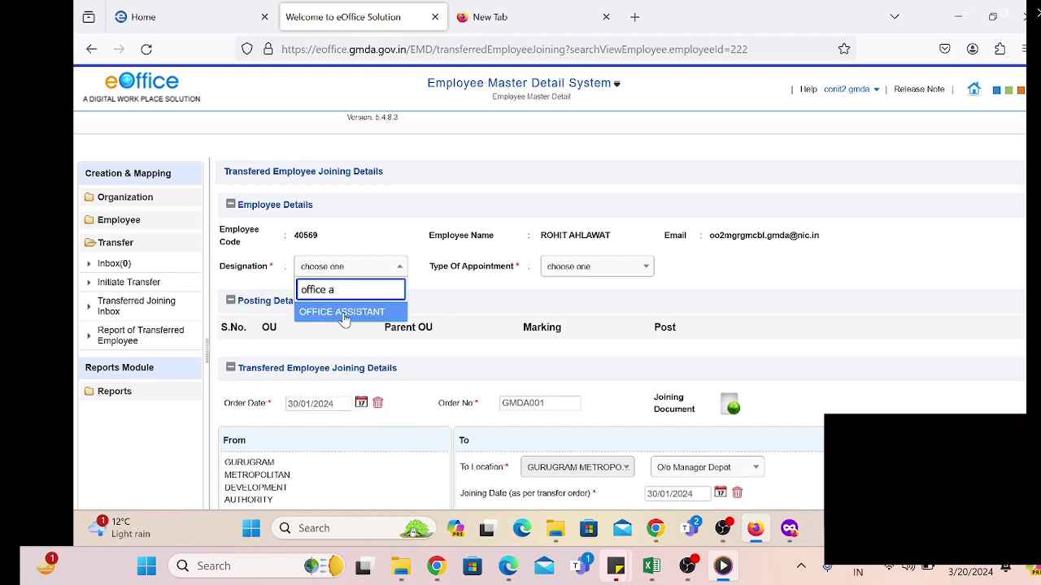
click(344, 313)
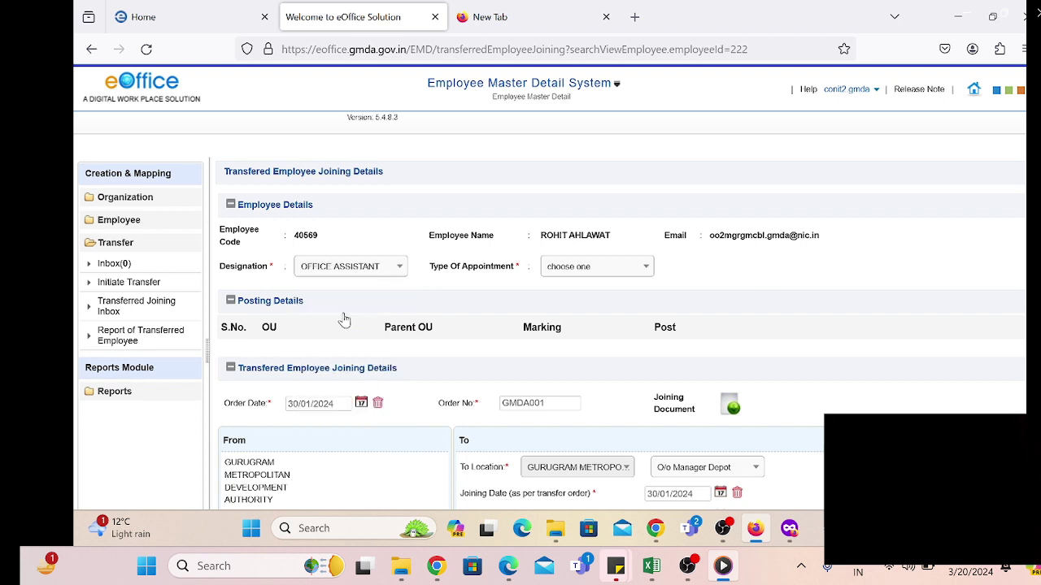
click(612, 276)
scroll(383, 334, down, 3)
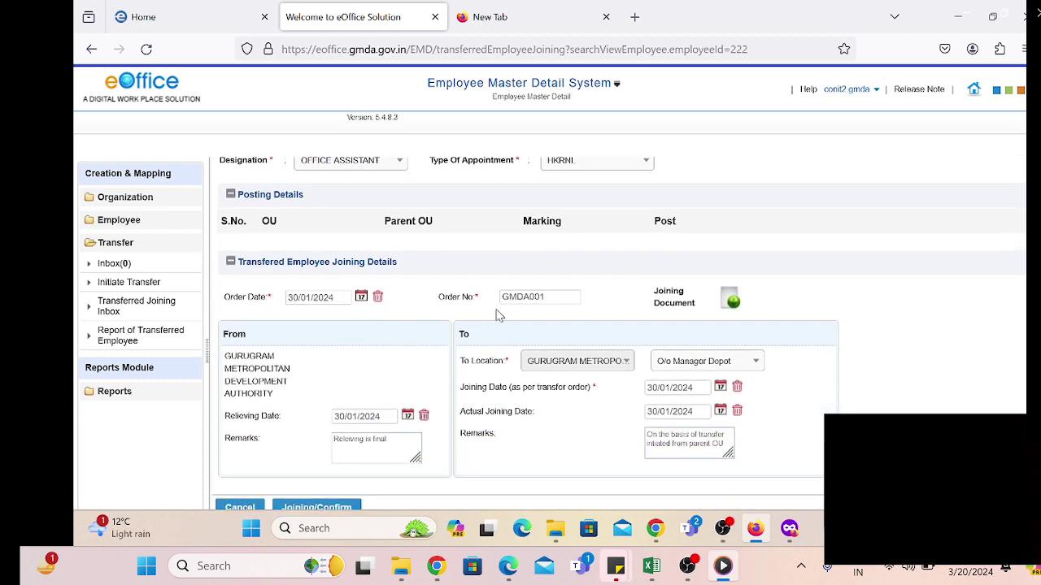
scroll(497, 316, down, 1)
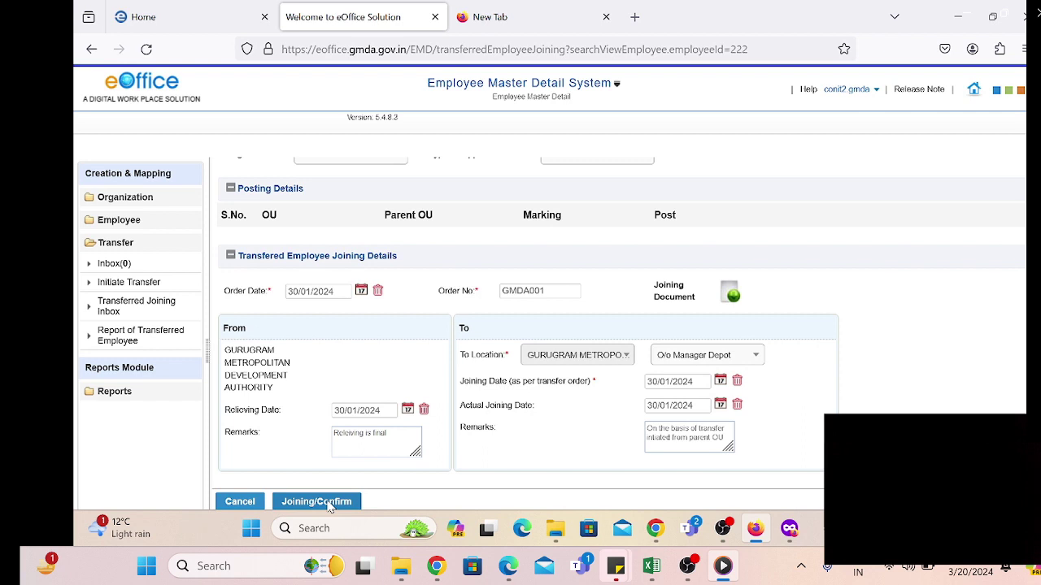
click(329, 502)
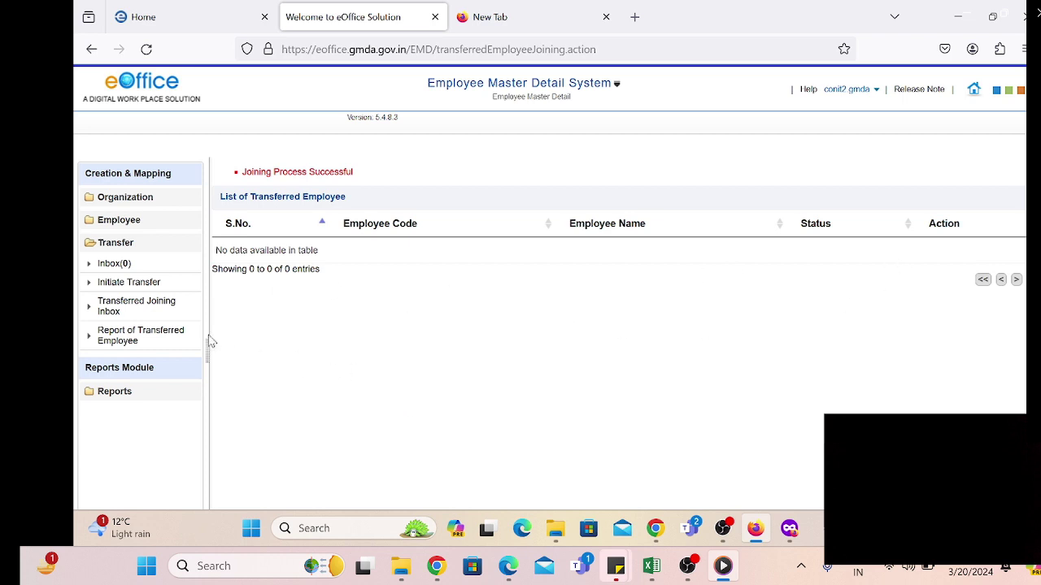
Step: Search the employee list by the transferred employee's name, picking it from the suggestions
click(124, 221)
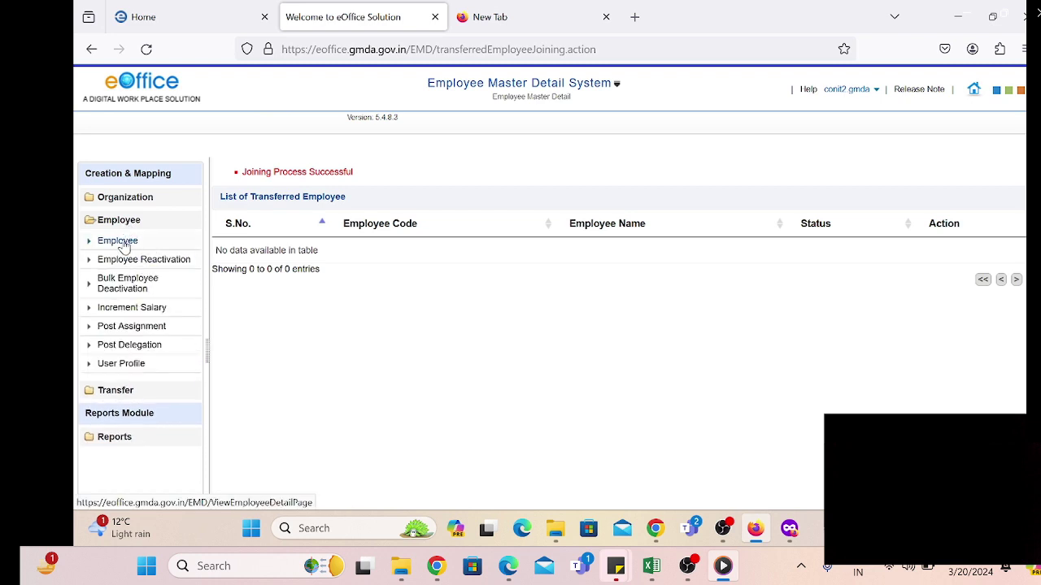
click(122, 242)
click(485, 208)
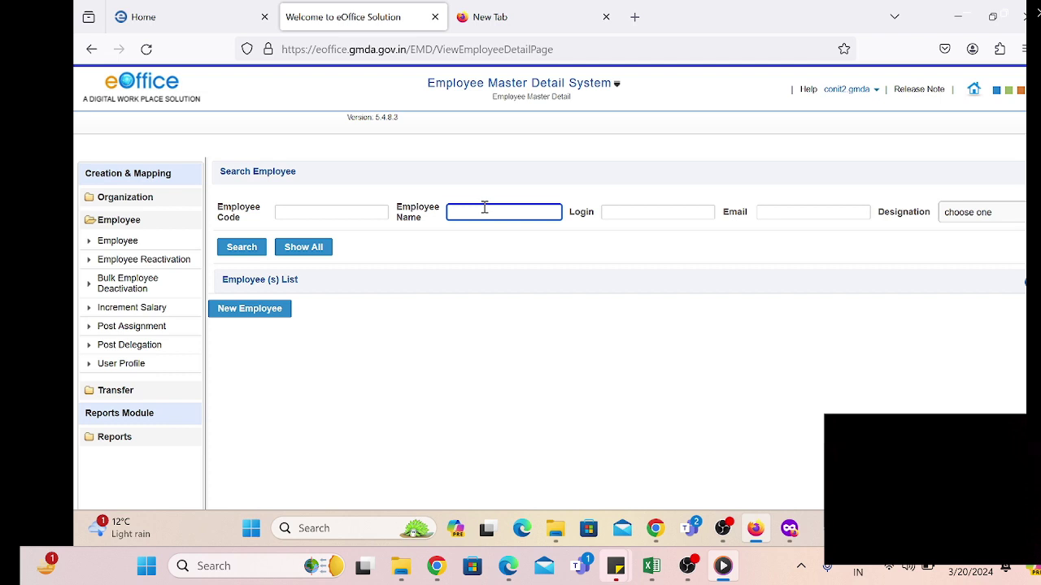
text(al)
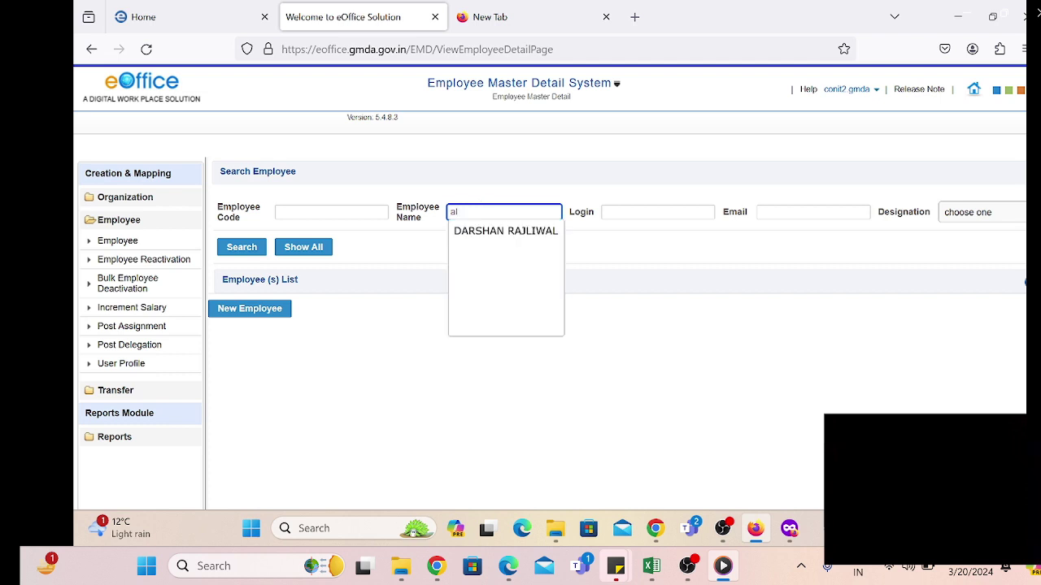
key(BackSpace)
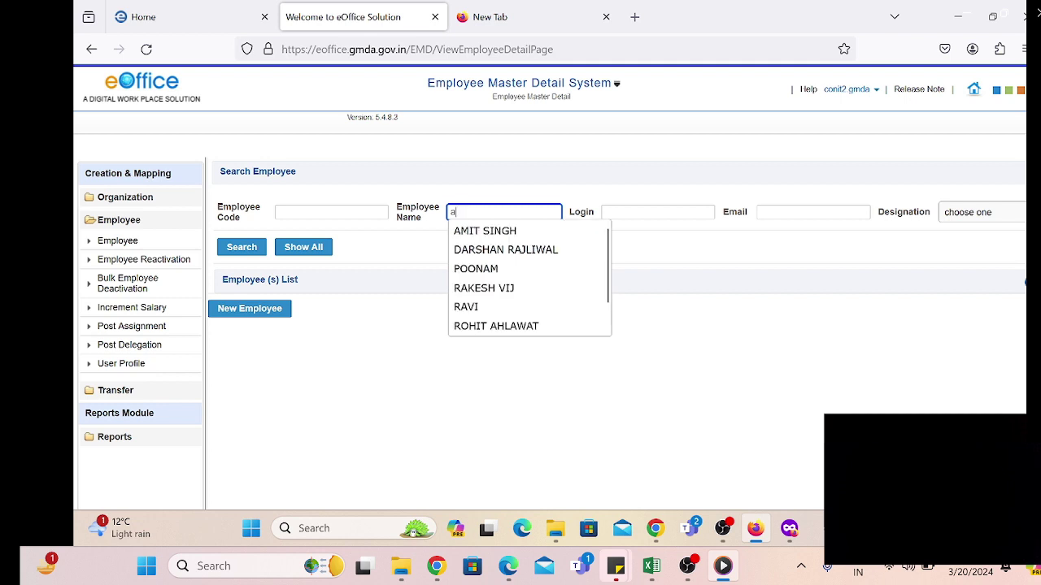
text(lha)
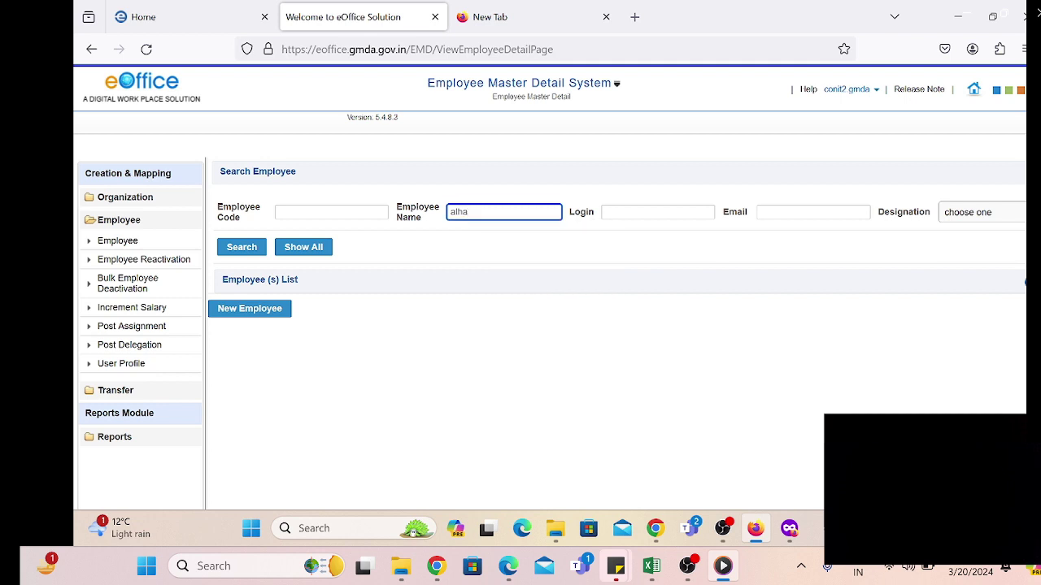
key(BackSpace)
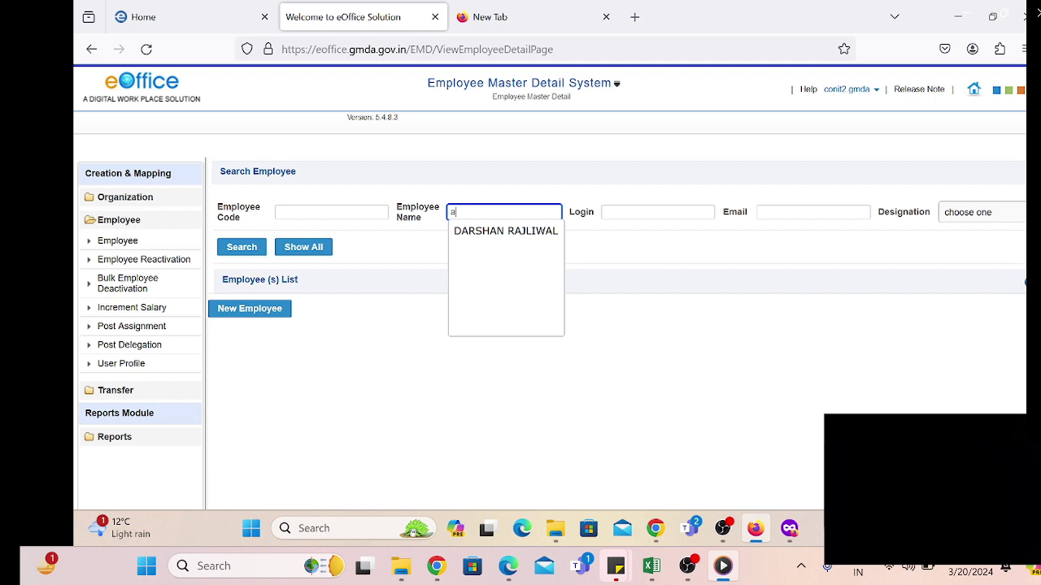
key(BackSpace)
key(BackSpace)
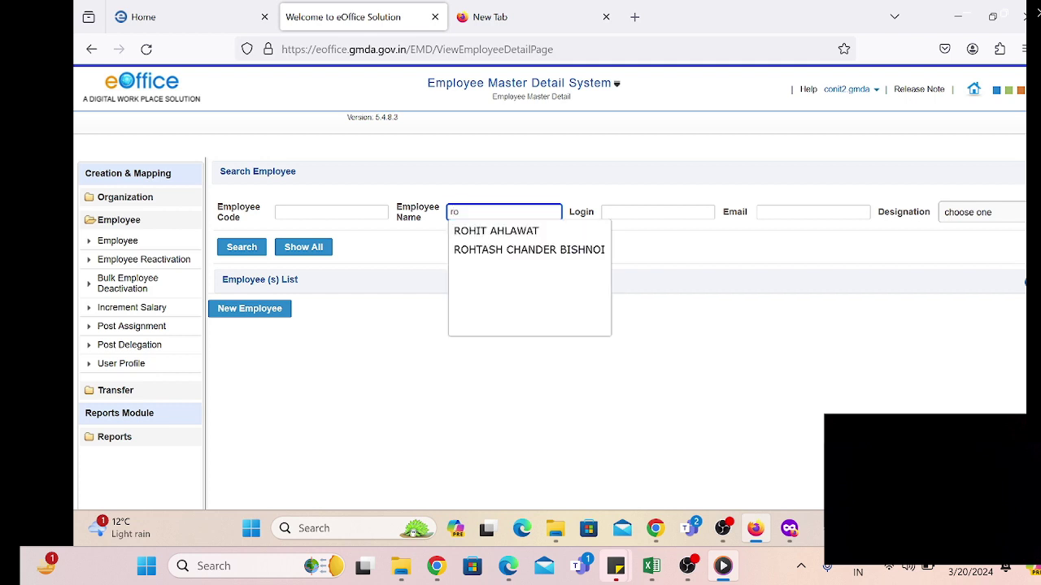
click(512, 234)
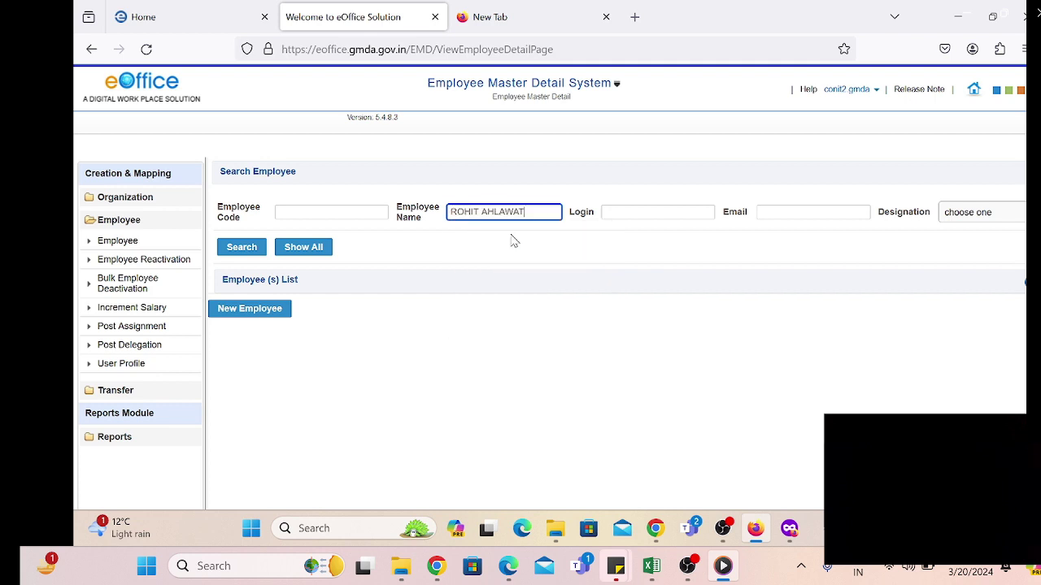
click(240, 249)
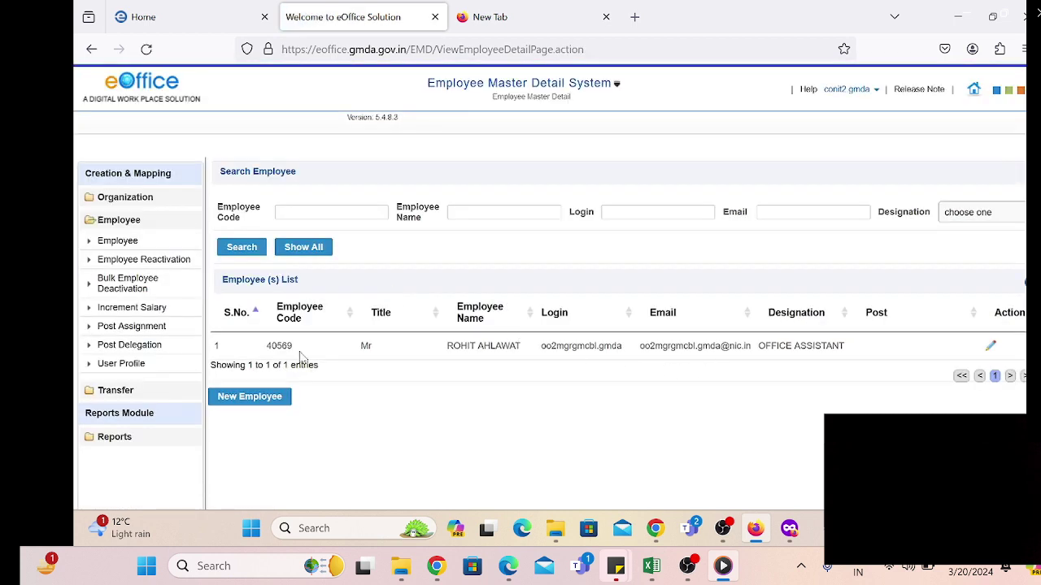
Step: Look up the employee on the Post Assignment page and list their post mapping
click(133, 329)
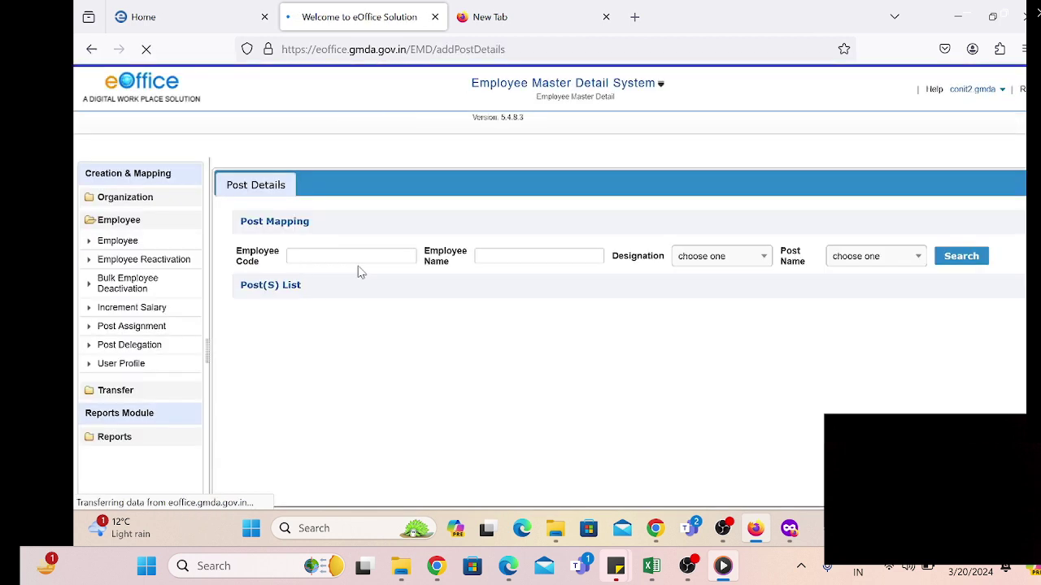
click(494, 256)
text(rohi)
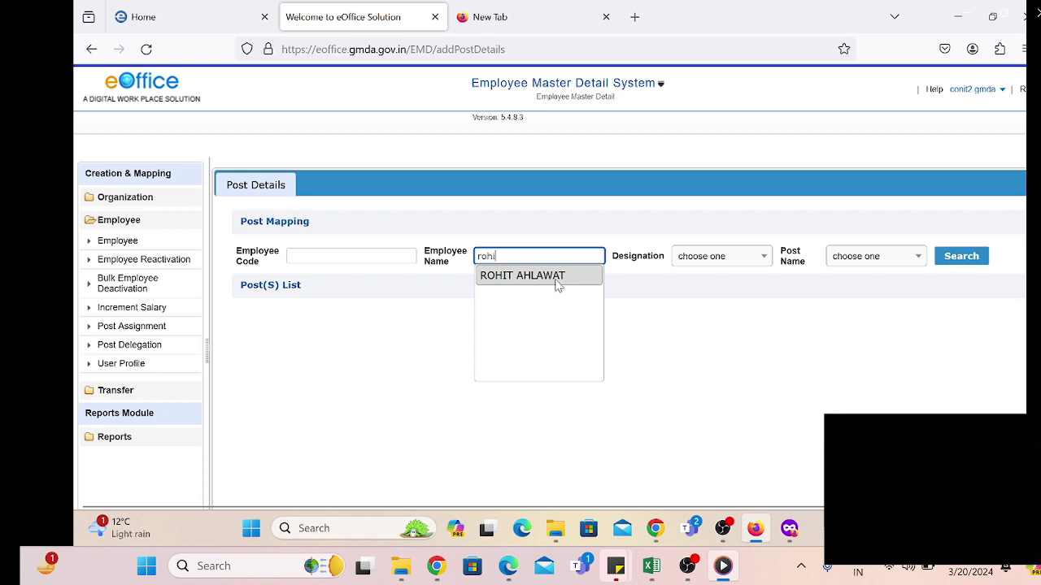
click(537, 275)
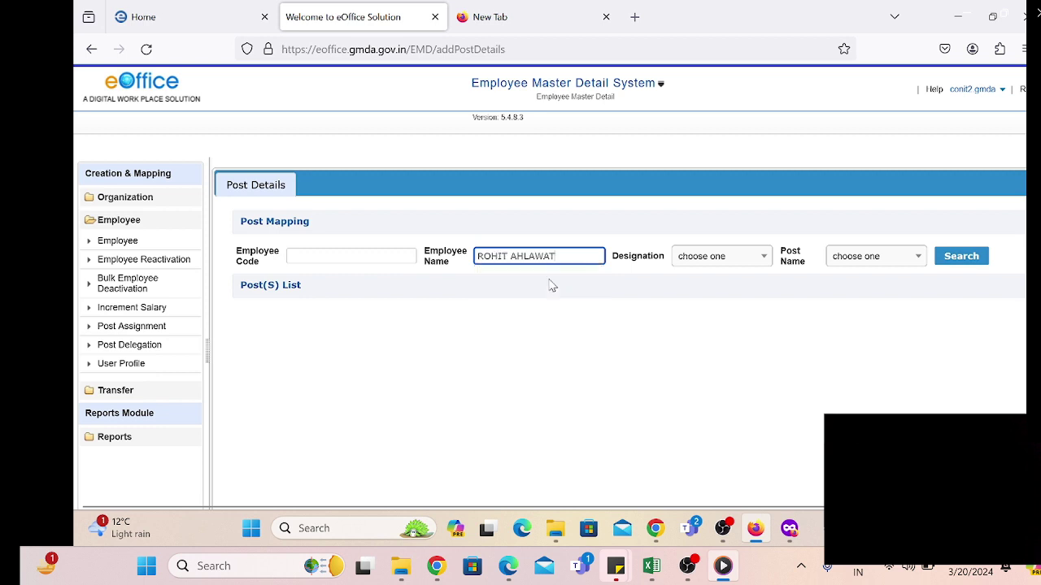
click(960, 258)
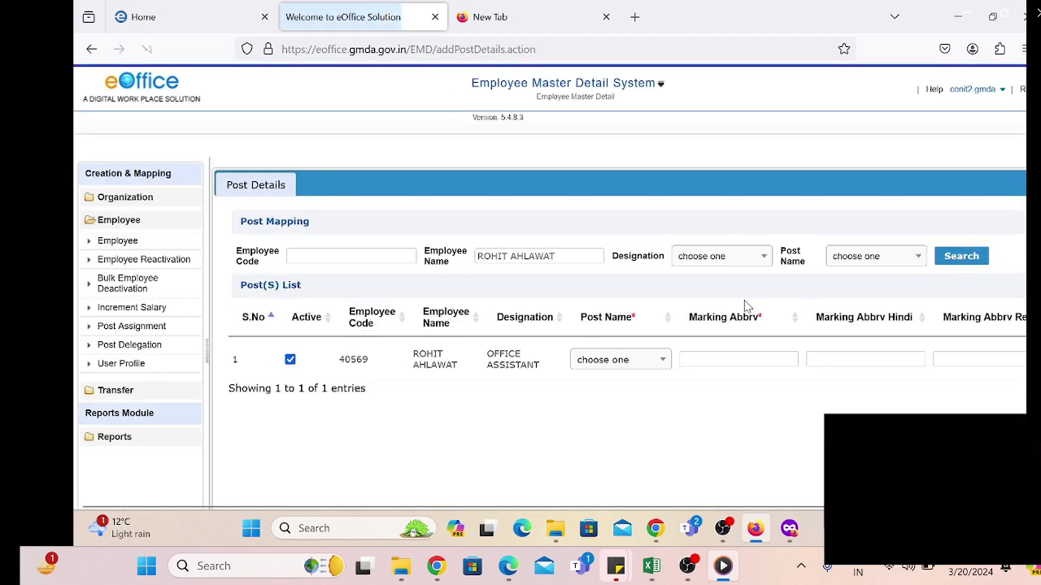
Step: Choose OFFICE ASSISTANT as the post name and start the marking abbreviation with OA(RA)
scroll(651, 360, right, 2)
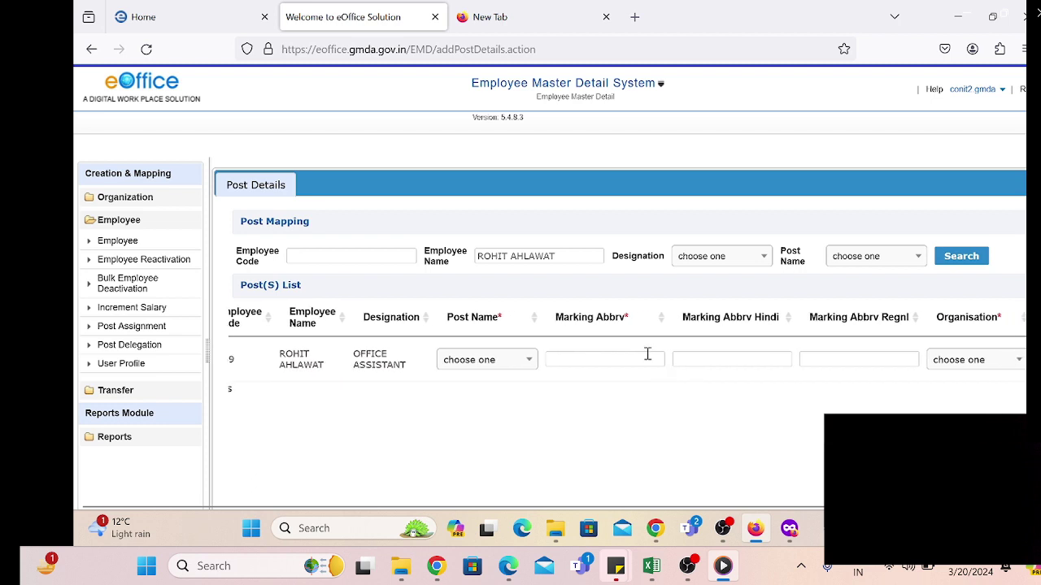
click(529, 363)
text(o)
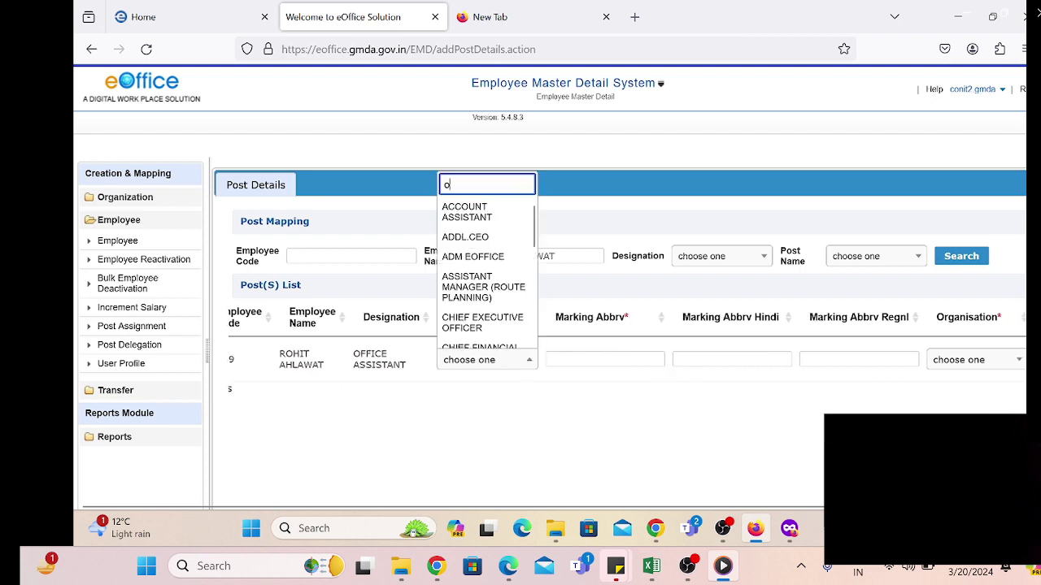
text(ffice as)
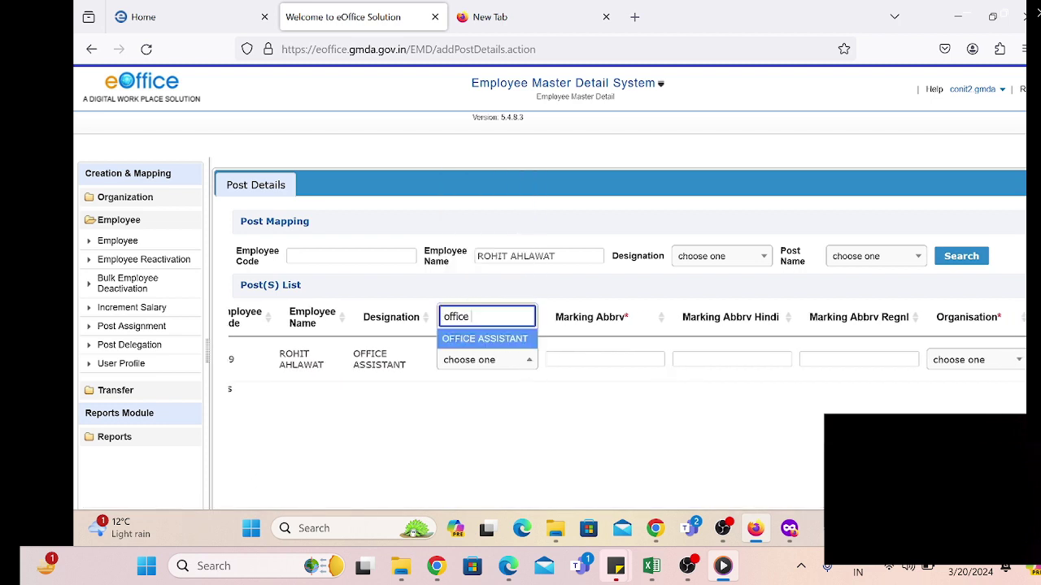
click(494, 339)
click(556, 359)
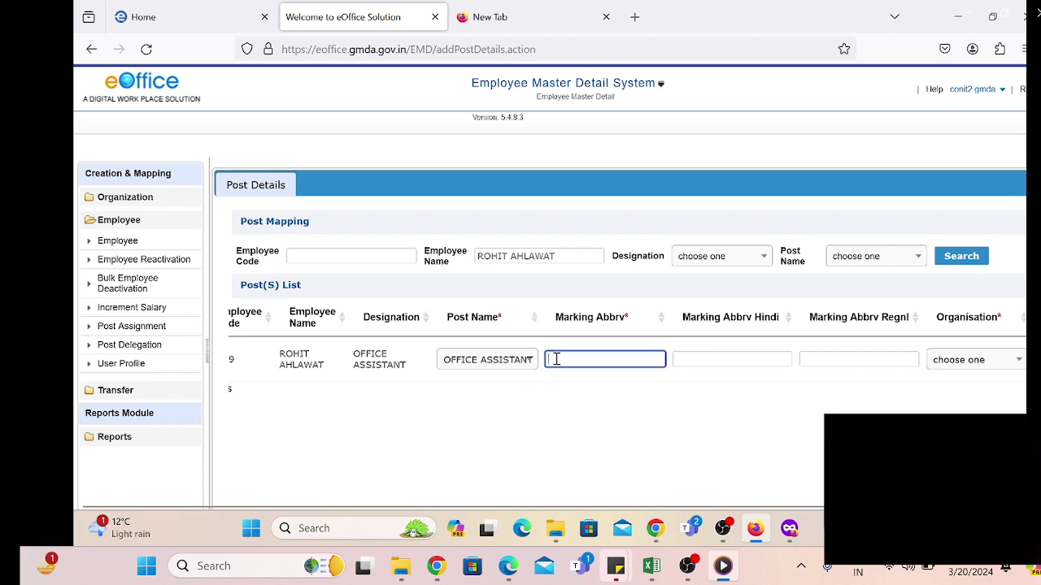
text(OA(R)
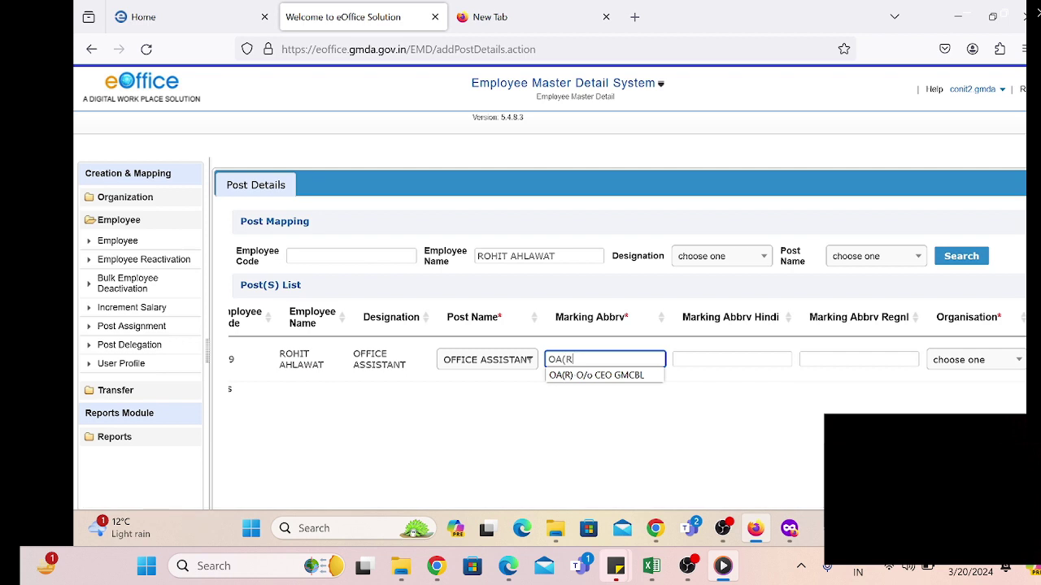
text(A)-O/o)
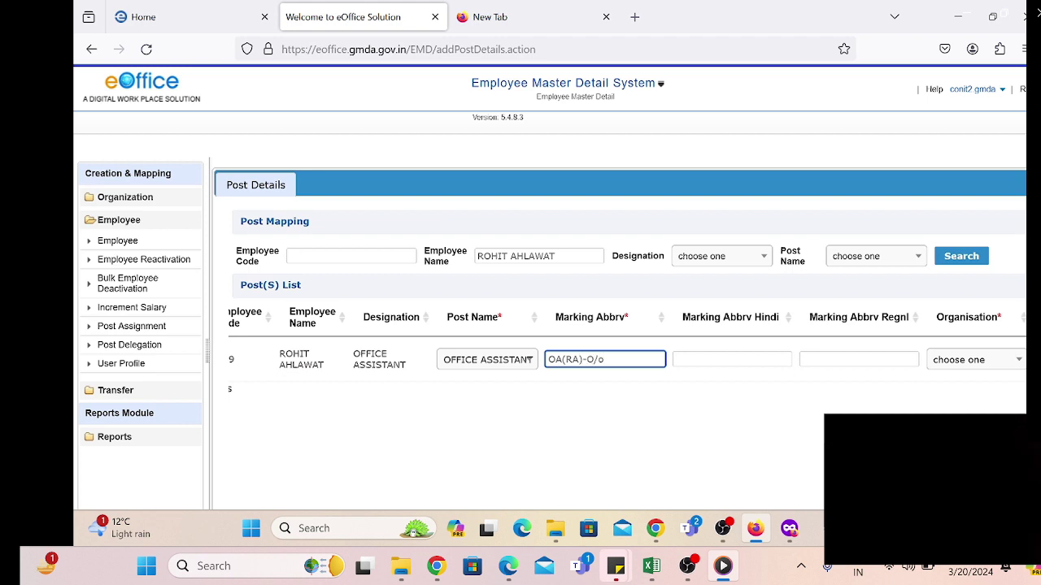
Step: Select organisation O/o Manager Depot and finish the marking abbreviation with 'Manager Depot'
scroll(781, 358, right, 3)
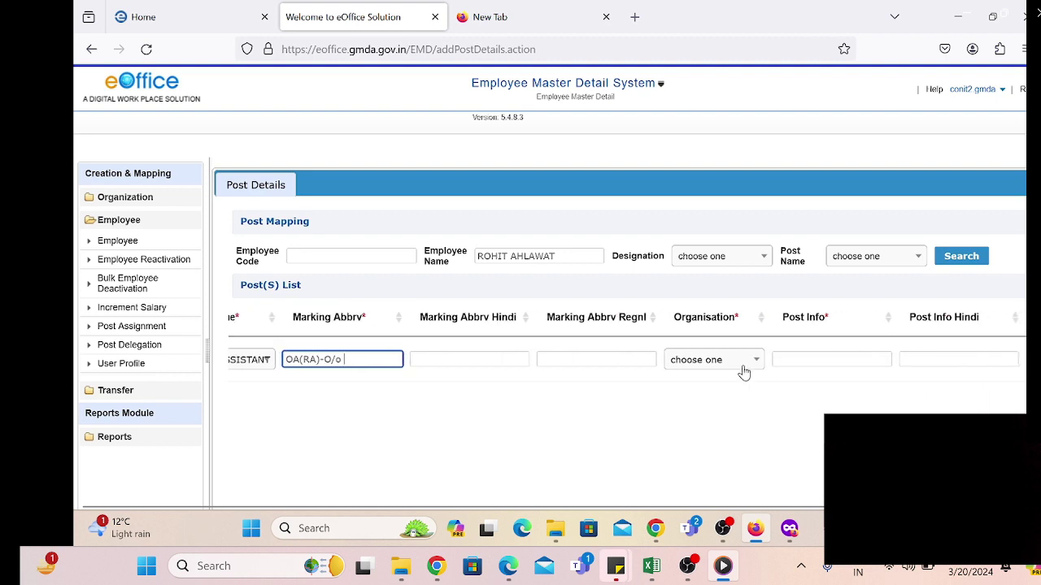
click(752, 364)
text(O)
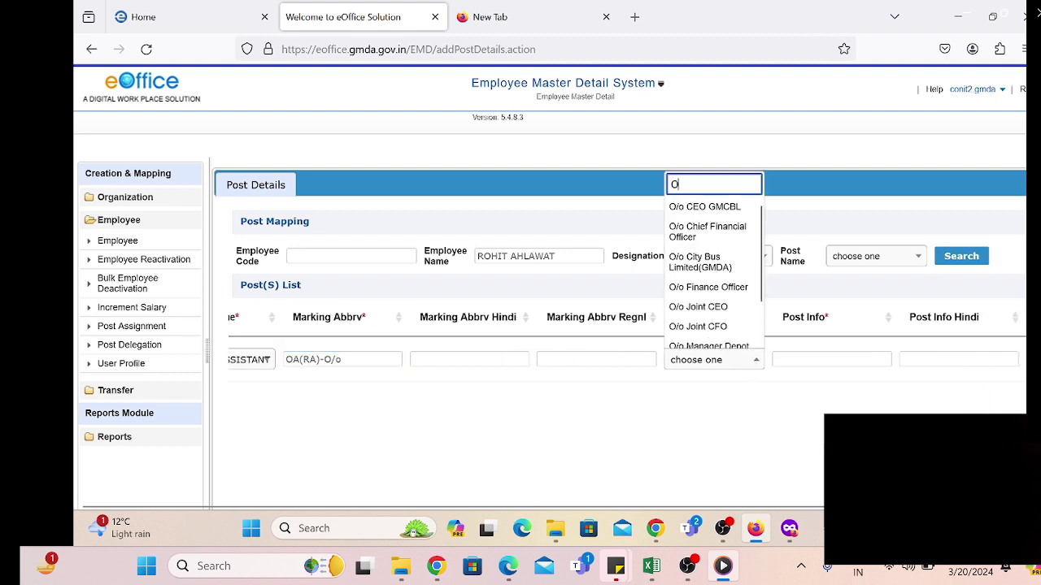
text(/o ma)
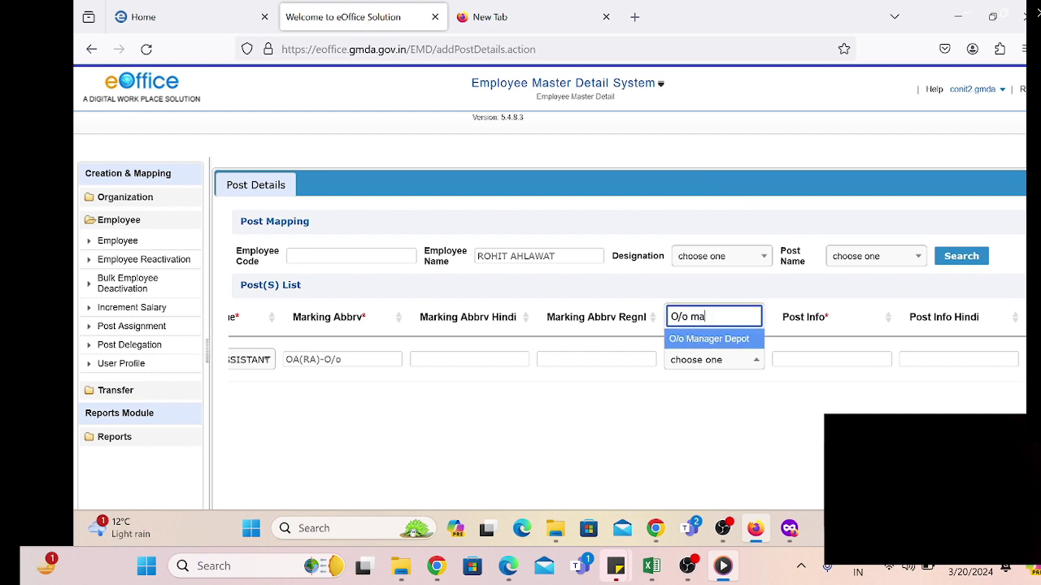
click(715, 340)
click(370, 359)
text(Manager)
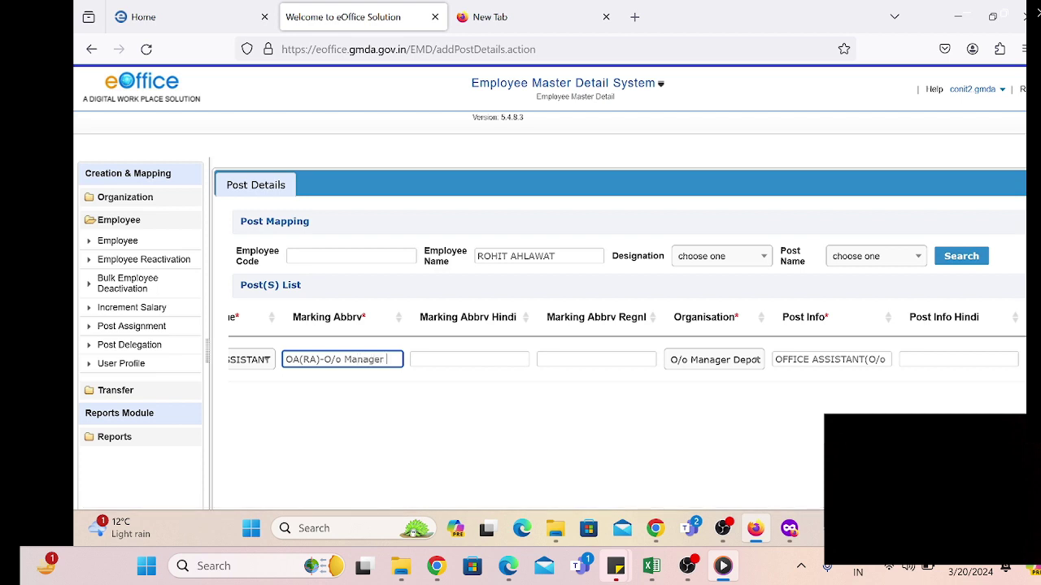
text( Depot)
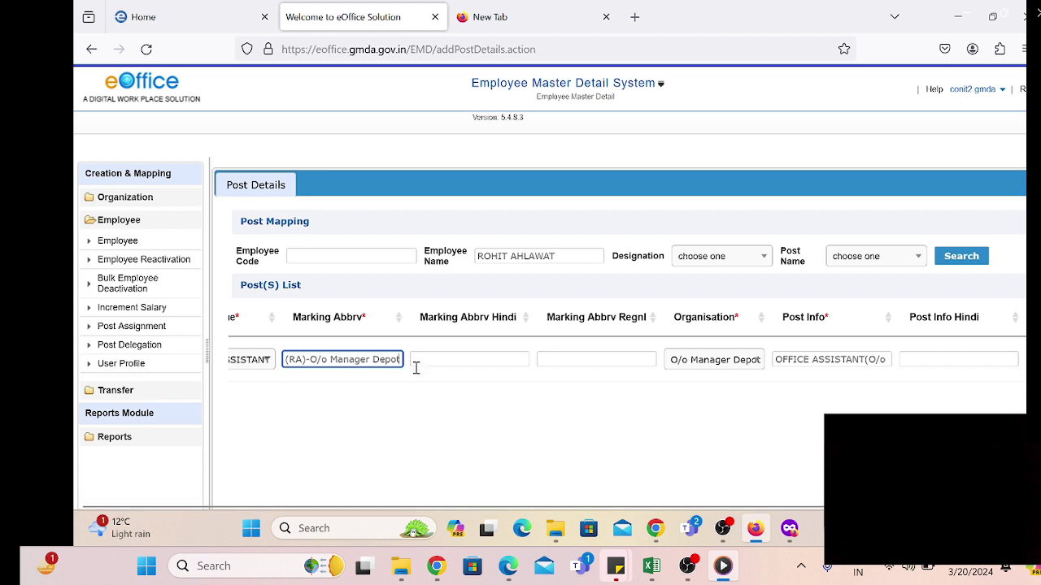
Step: Set From Date 30/01/2024, mark the post as primary, and save the assignment
scroll(511, 365, right, 4)
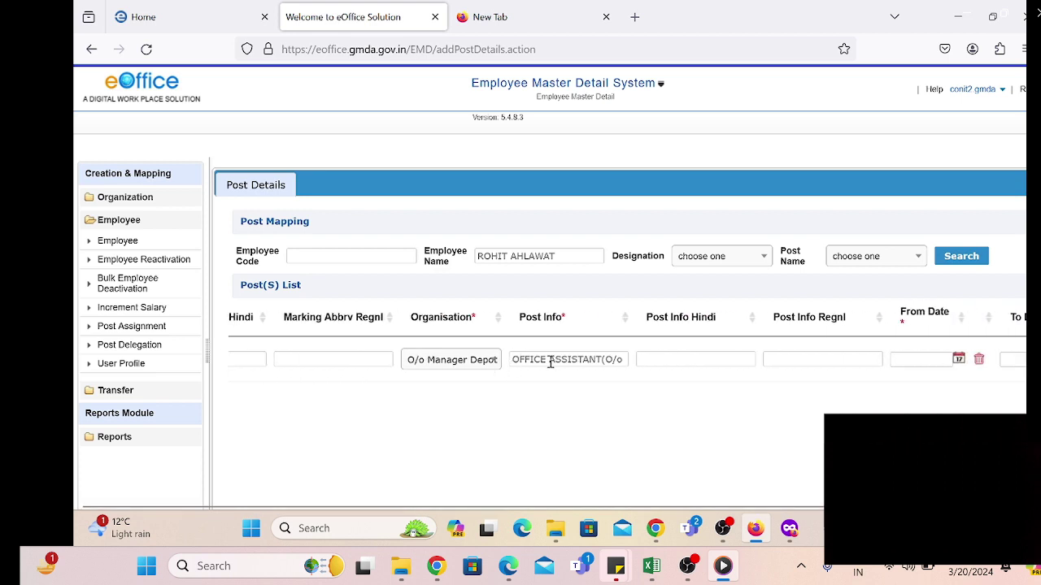
click(561, 361)
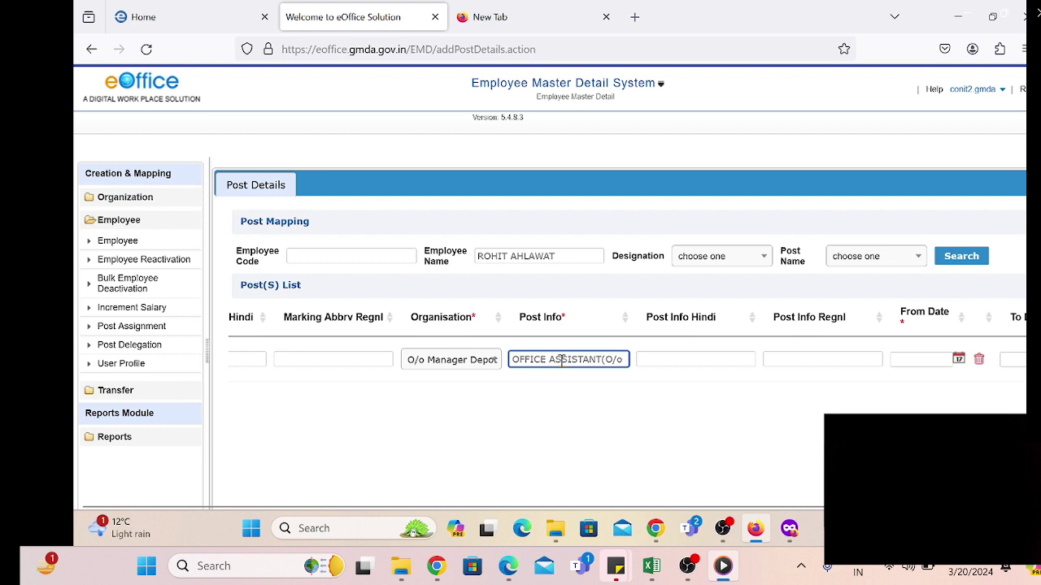
key(End)
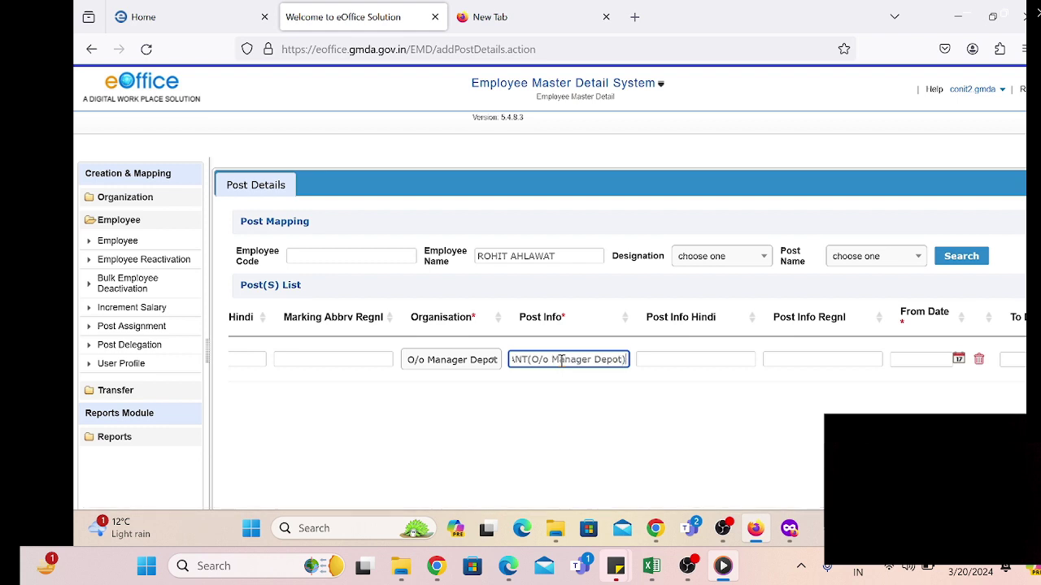
scroll(676, 355, right, 3)
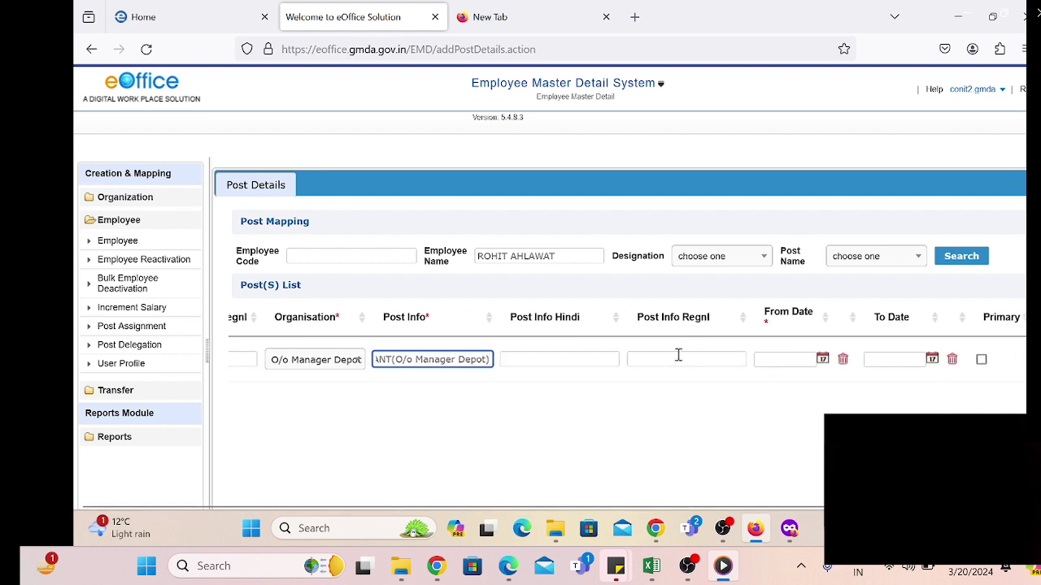
click(564, 357)
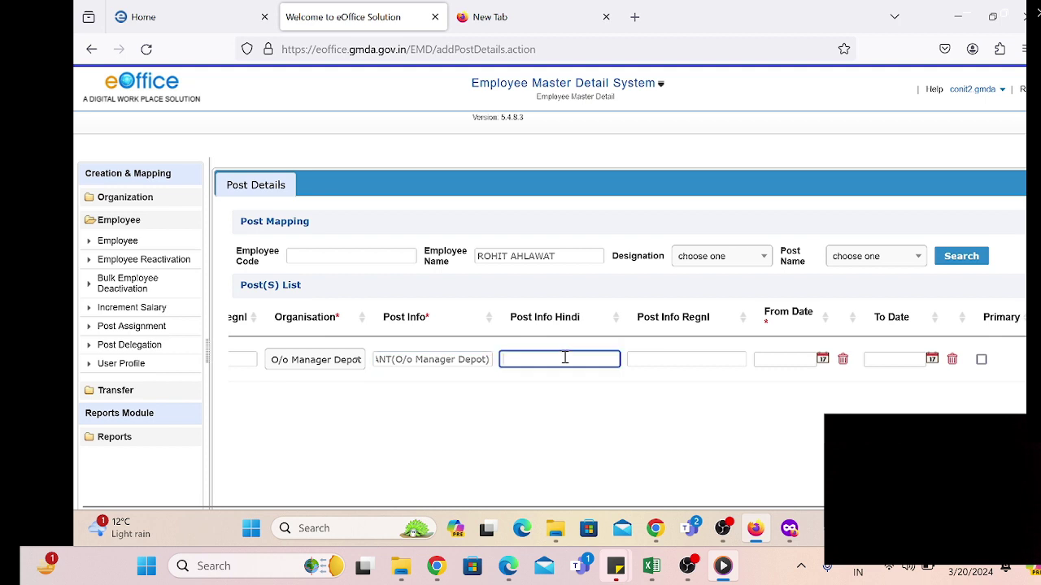
click(823, 360)
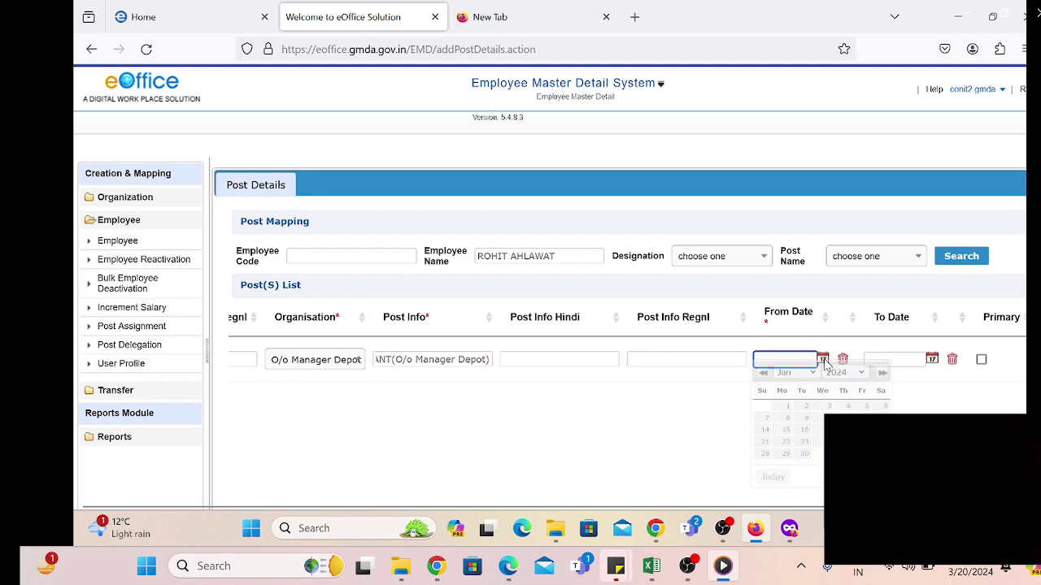
click(806, 455)
scroll(838, 423, right, 3)
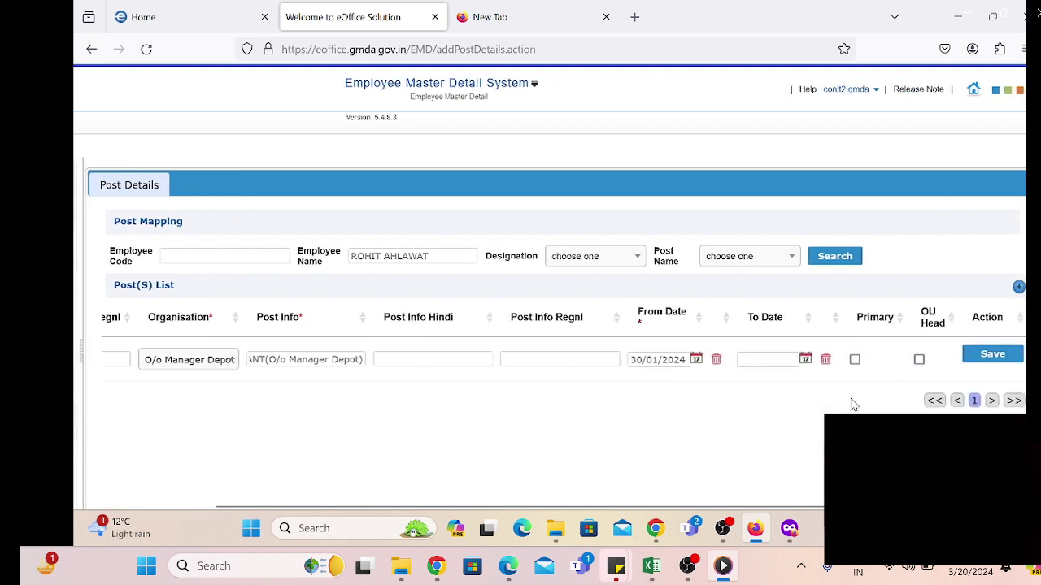
click(857, 361)
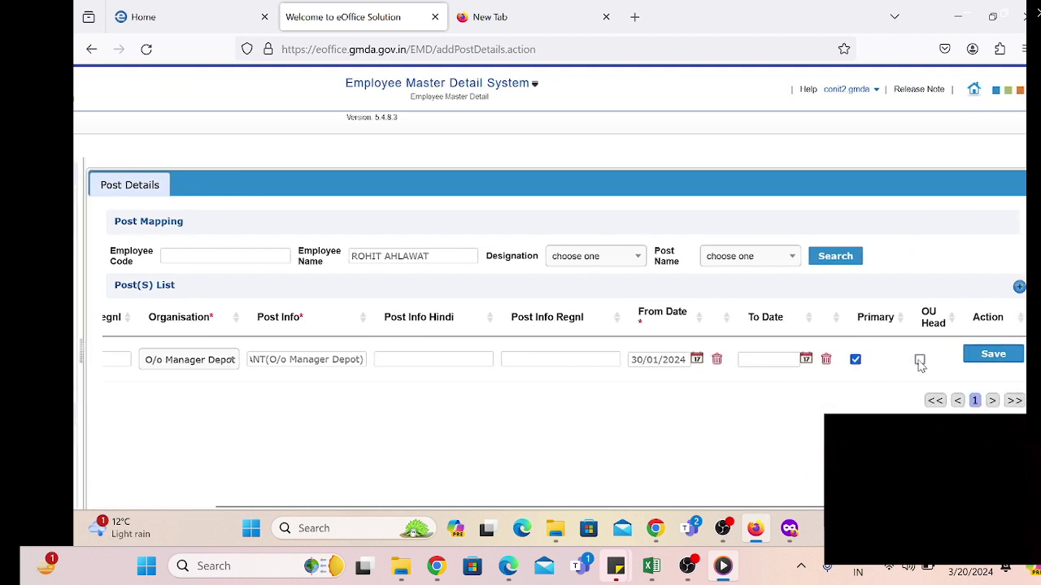
click(990, 358)
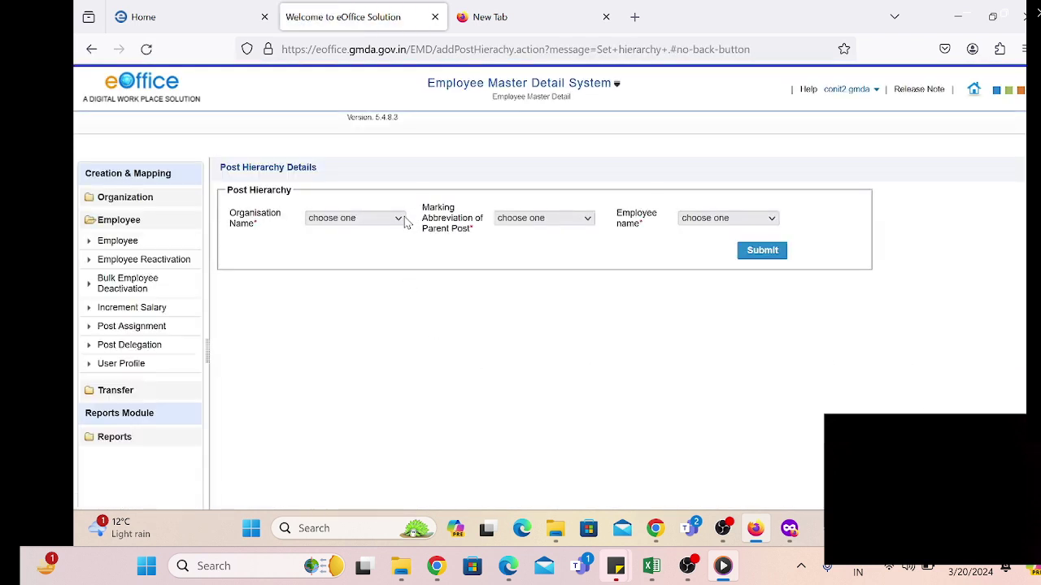
Step: Set hierarchy organisation O/o CEO GMCBL, parent post CEO(MS) and the employee, then return home
click(397, 219)
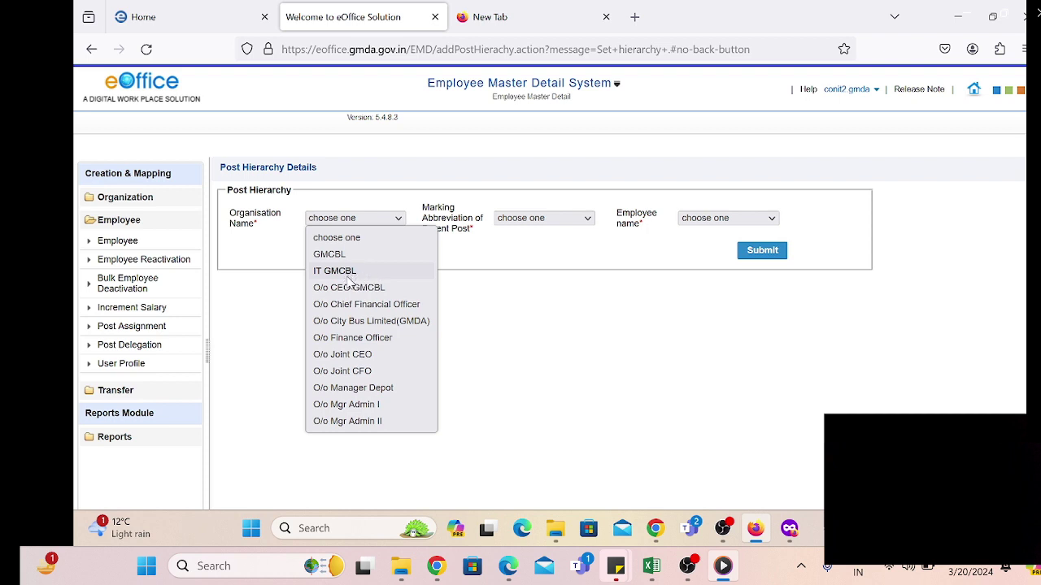
click(353, 288)
click(537, 220)
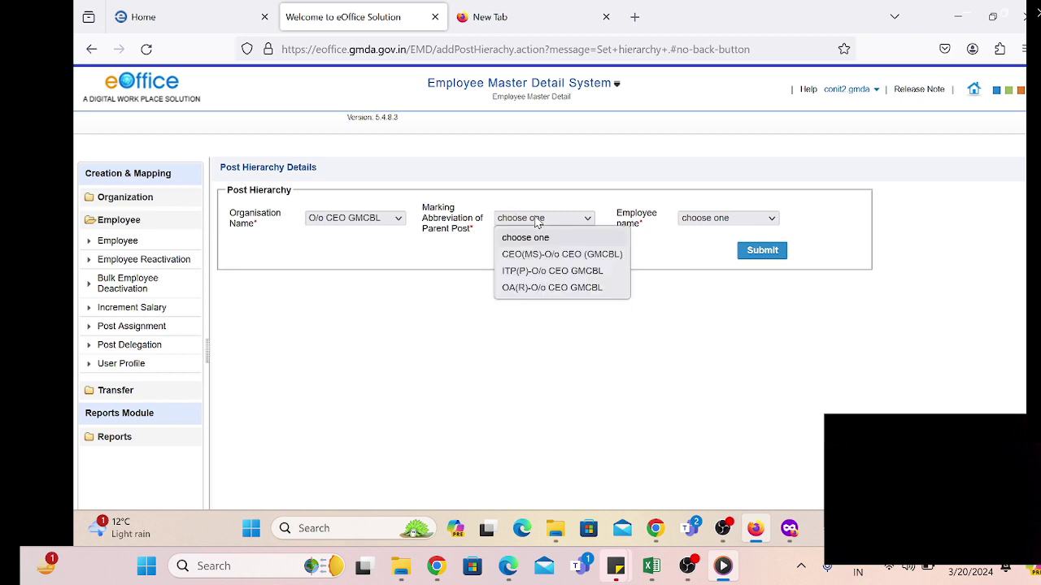
click(556, 255)
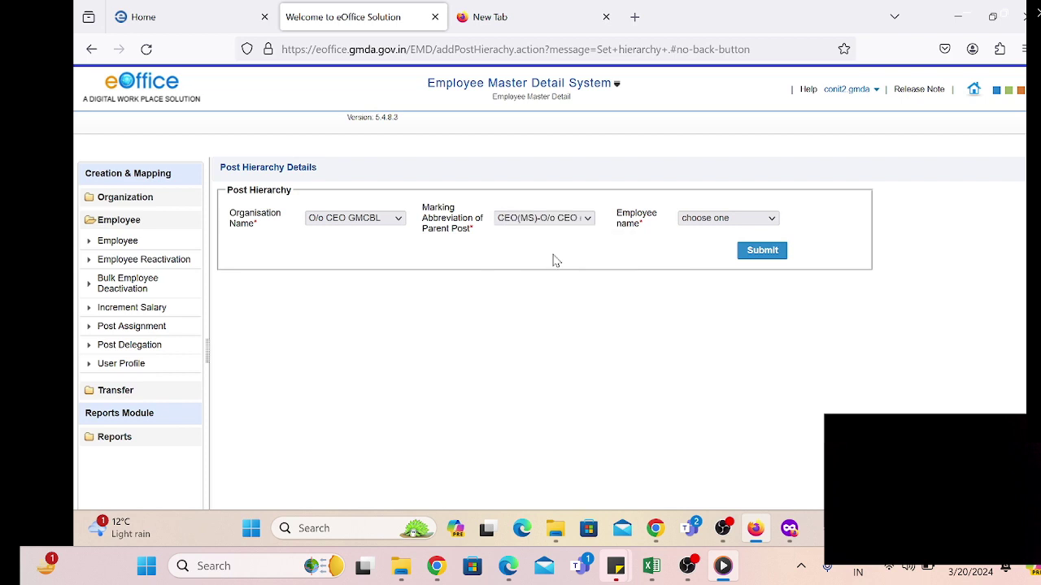
click(703, 220)
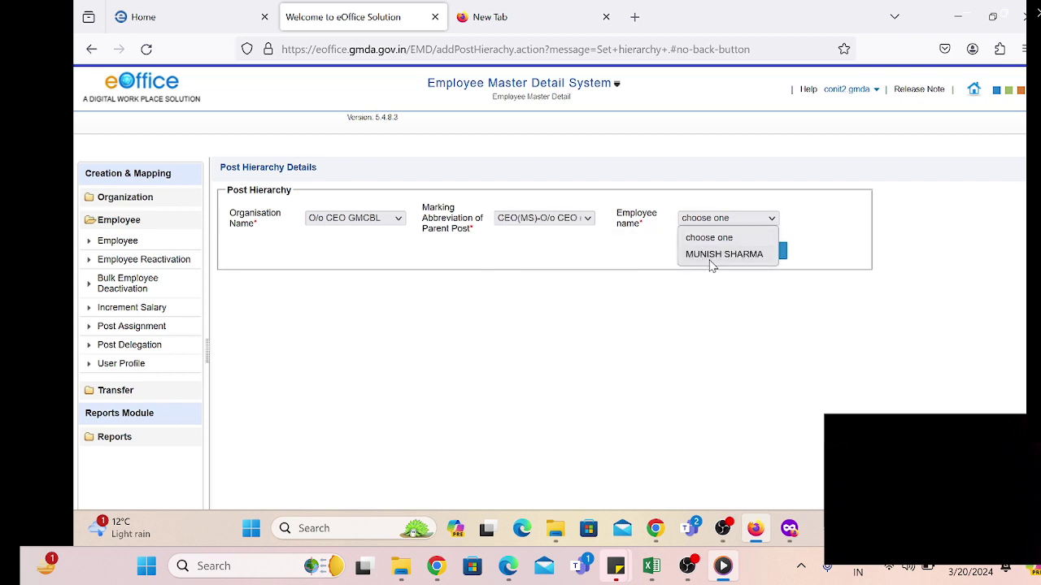
click(710, 259)
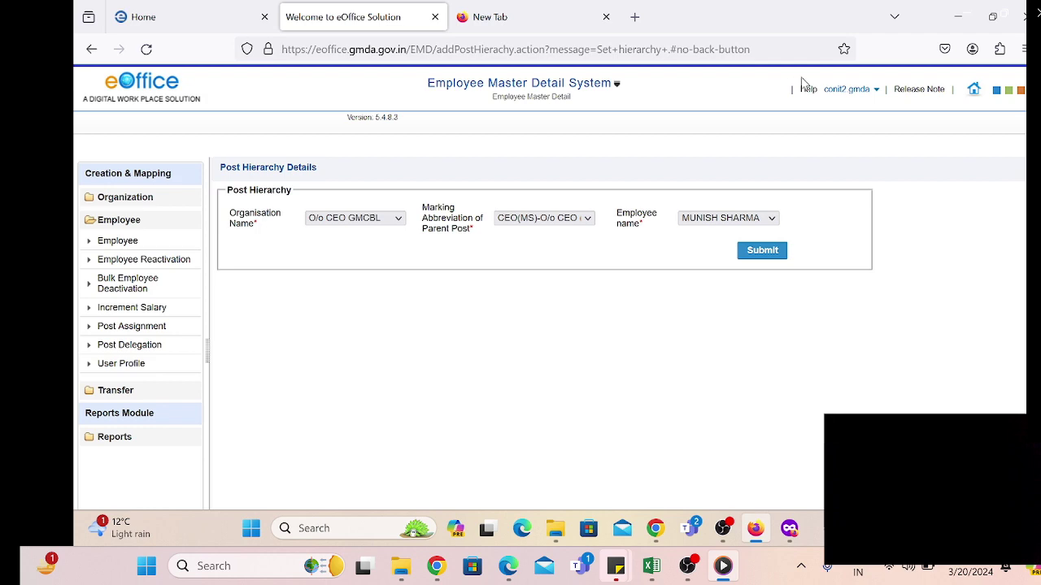
click(974, 90)
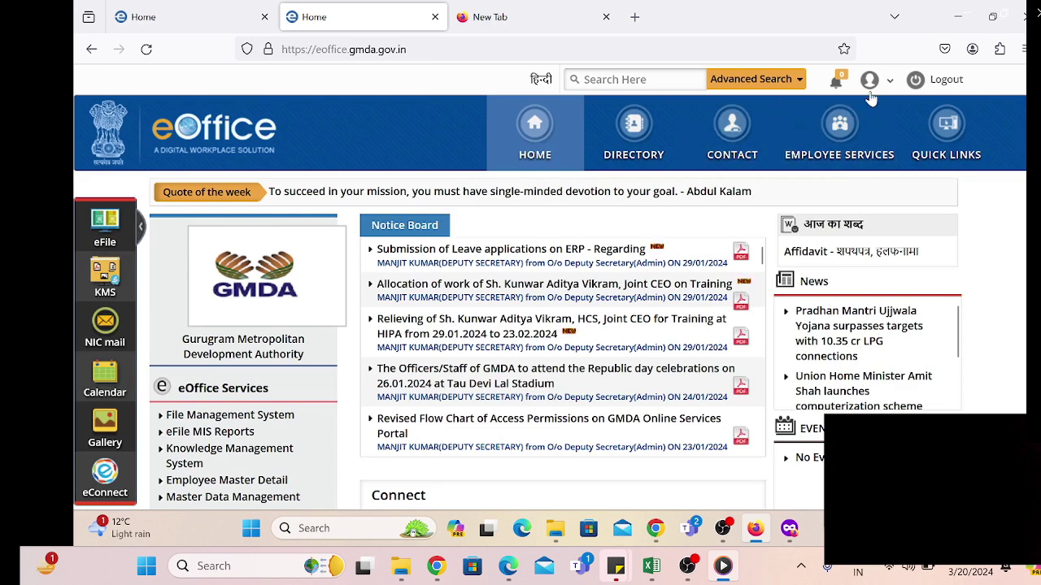
Step: Open Application Post Role under Application Management System in the Admin Section
click(869, 79)
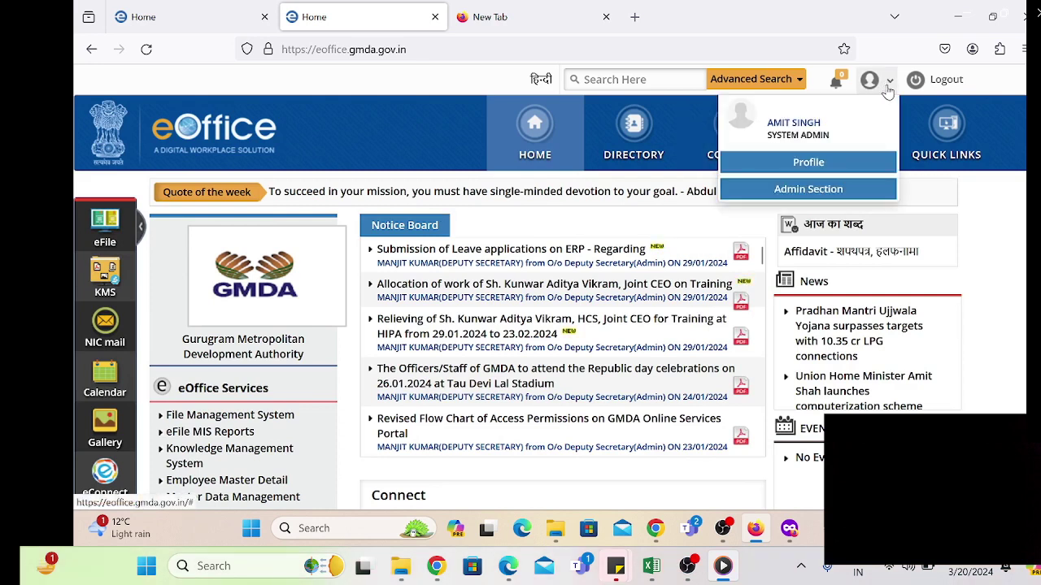
click(807, 190)
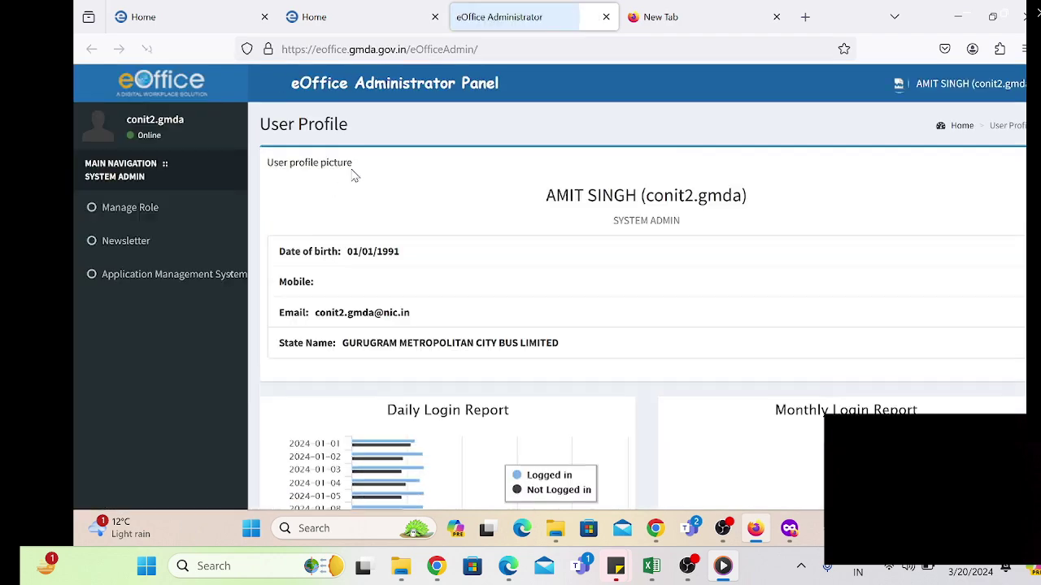
click(171, 281)
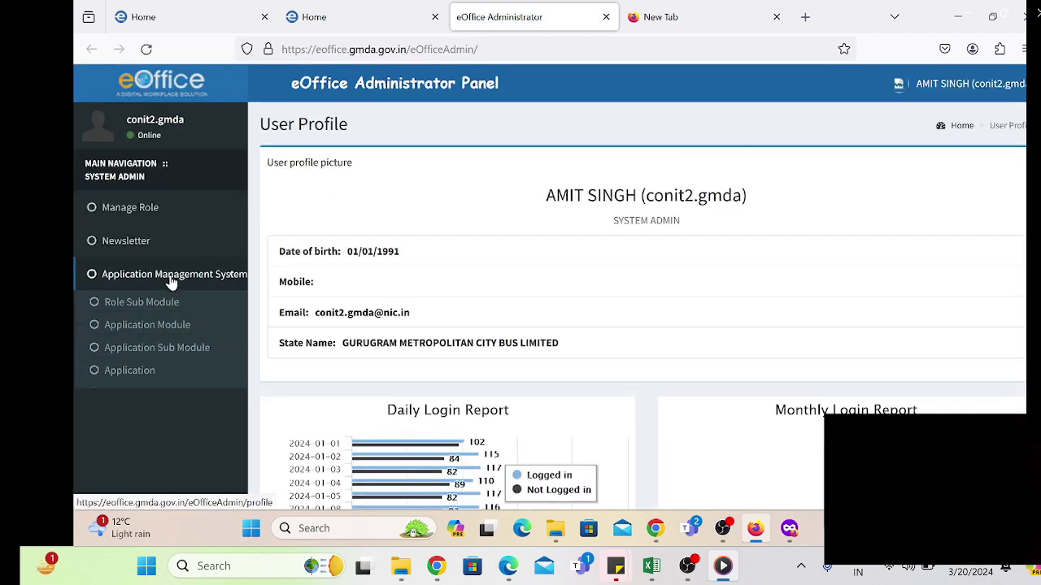
scroll(171, 280, down, 3)
click(165, 272)
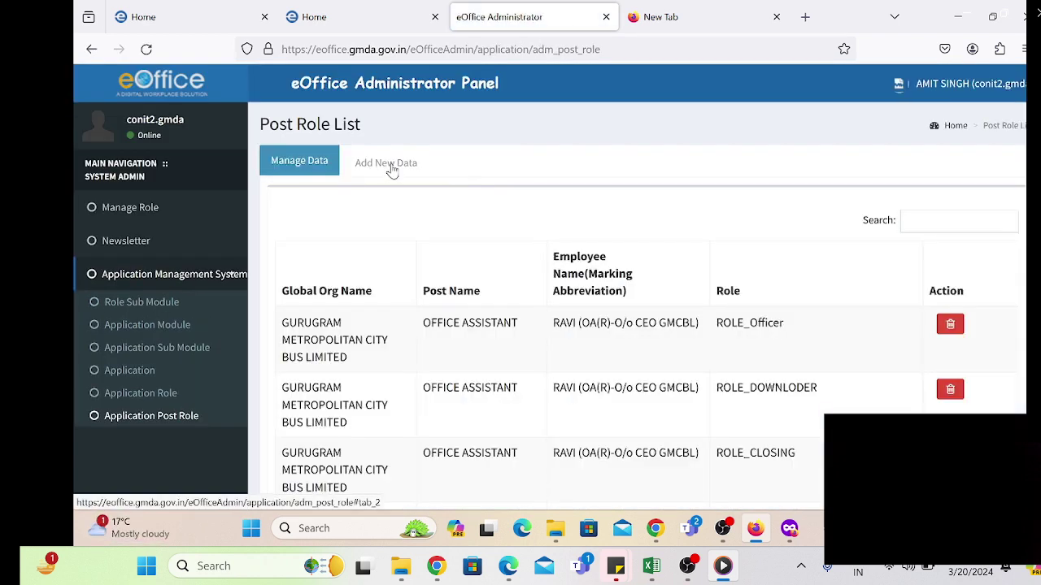
Step: Add a new post-role entry for eFile under GURUGRAM METROPOLITAN CITY BUS LIMITED
click(389, 164)
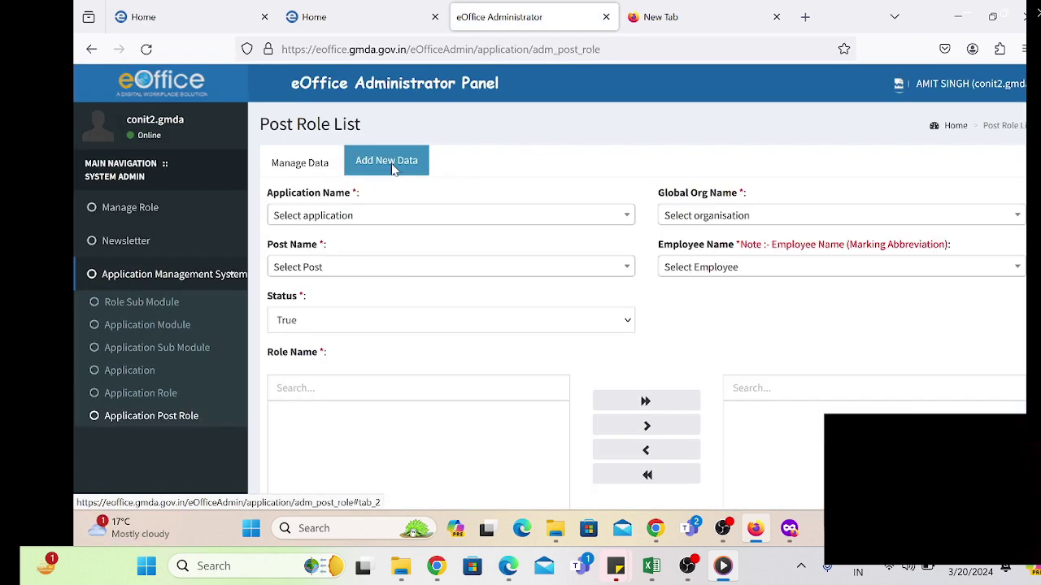
click(366, 219)
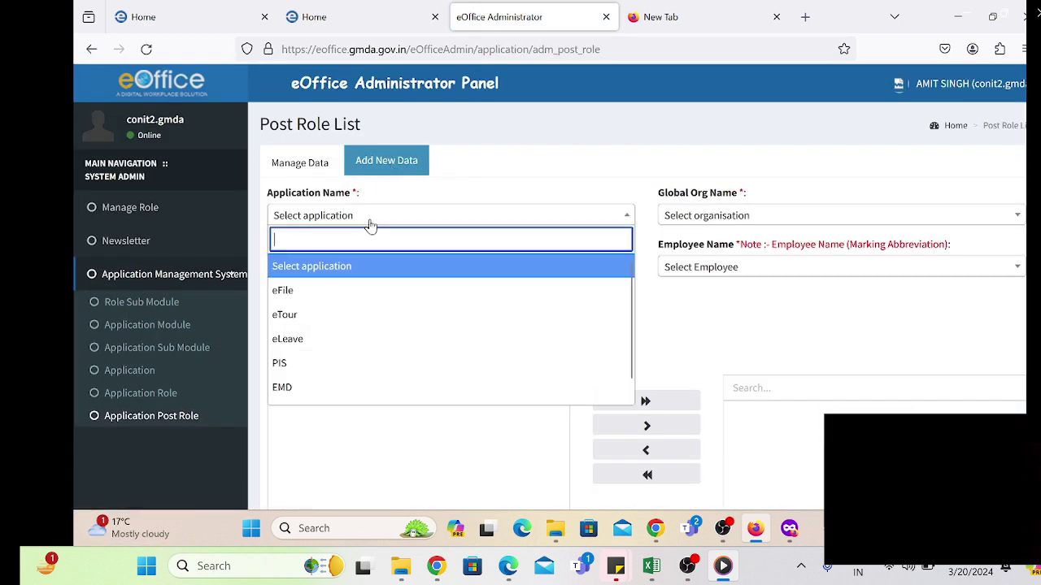
click(299, 291)
click(734, 222)
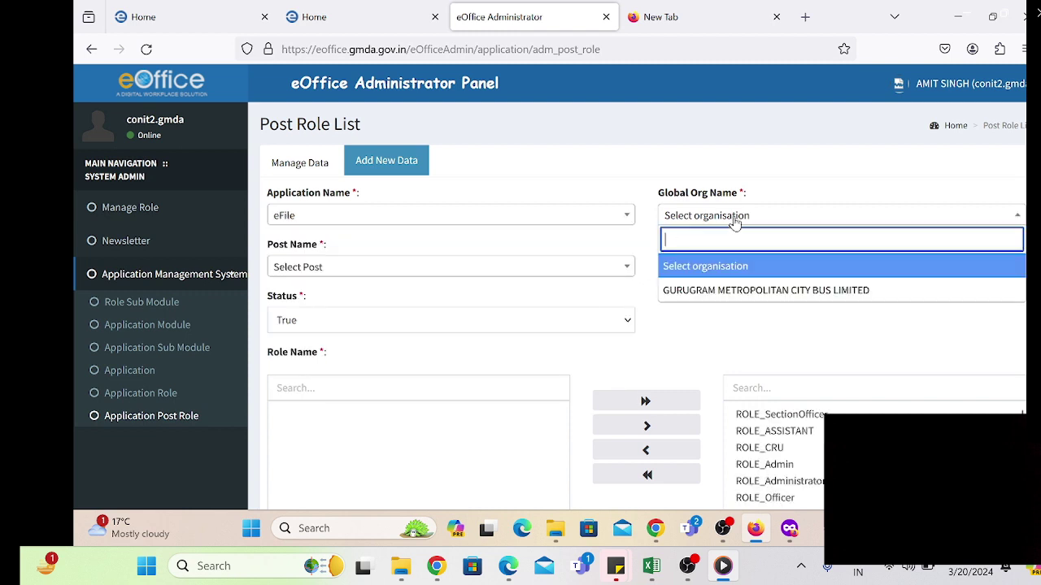
click(787, 291)
Step: Set the post to OFFICE ASSISTANT and select the employee from O/o Manager Depot
click(407, 272)
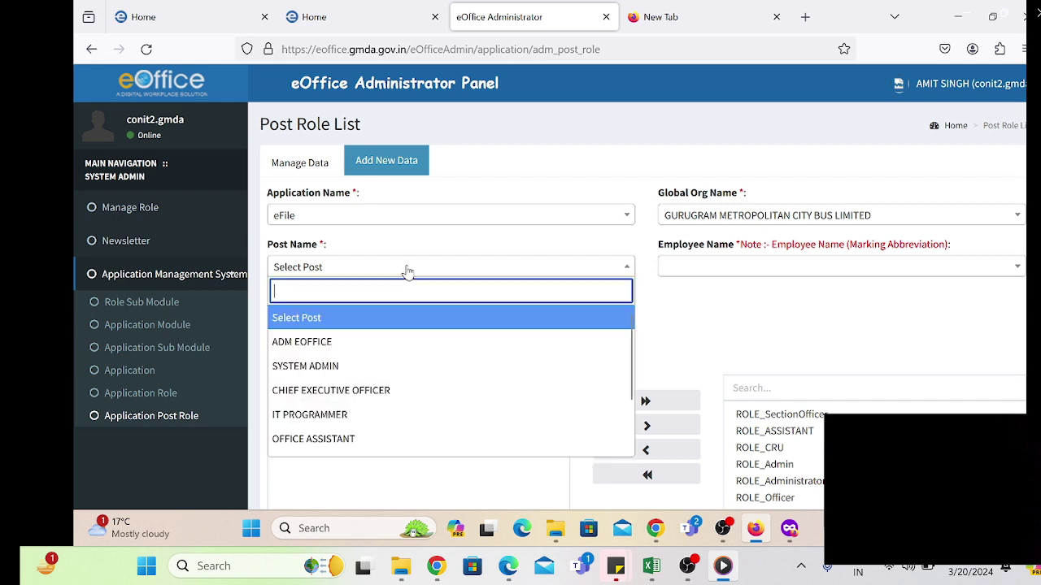
text(off)
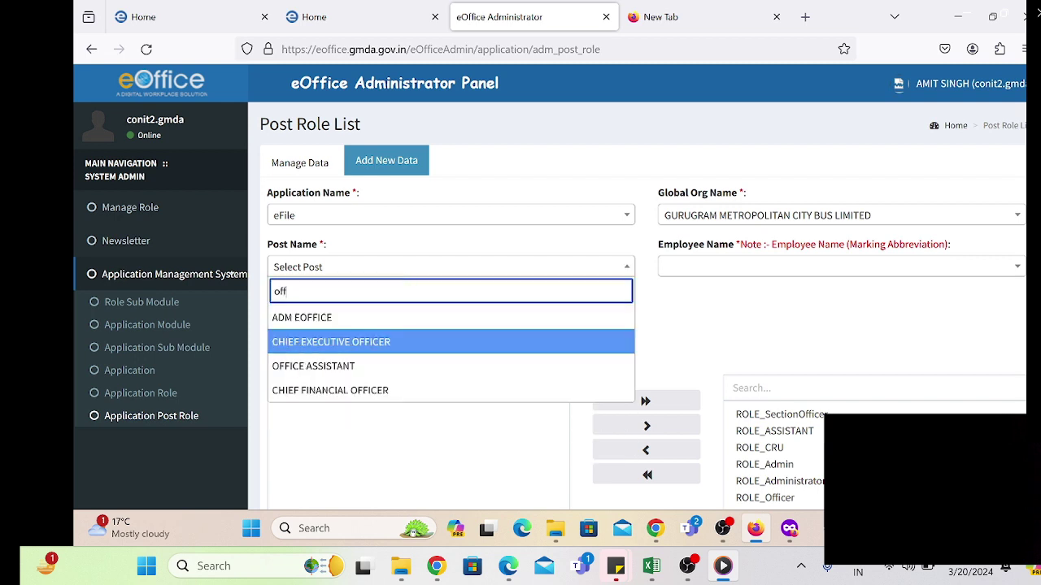
click(333, 366)
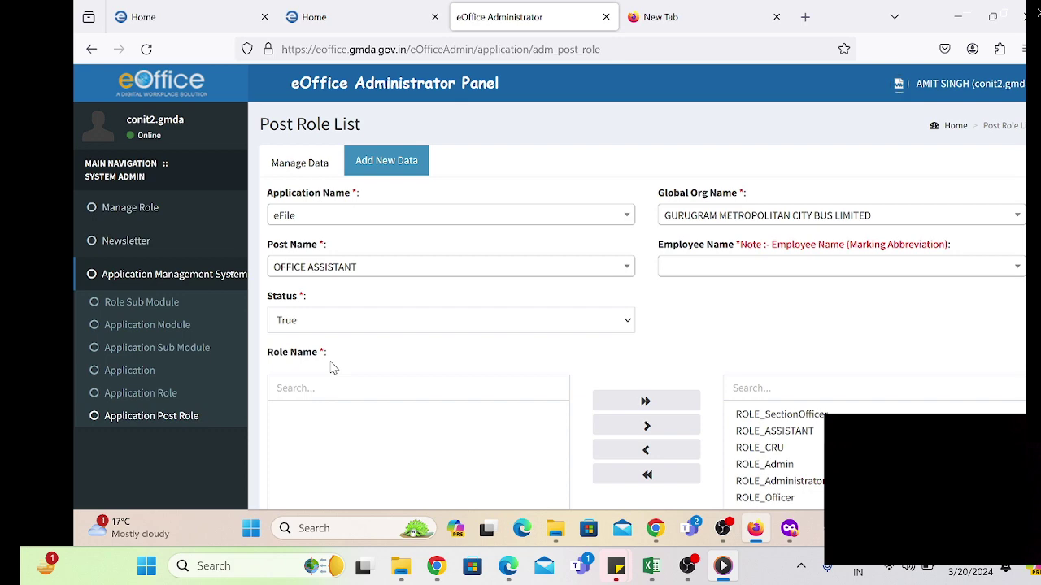
click(749, 269)
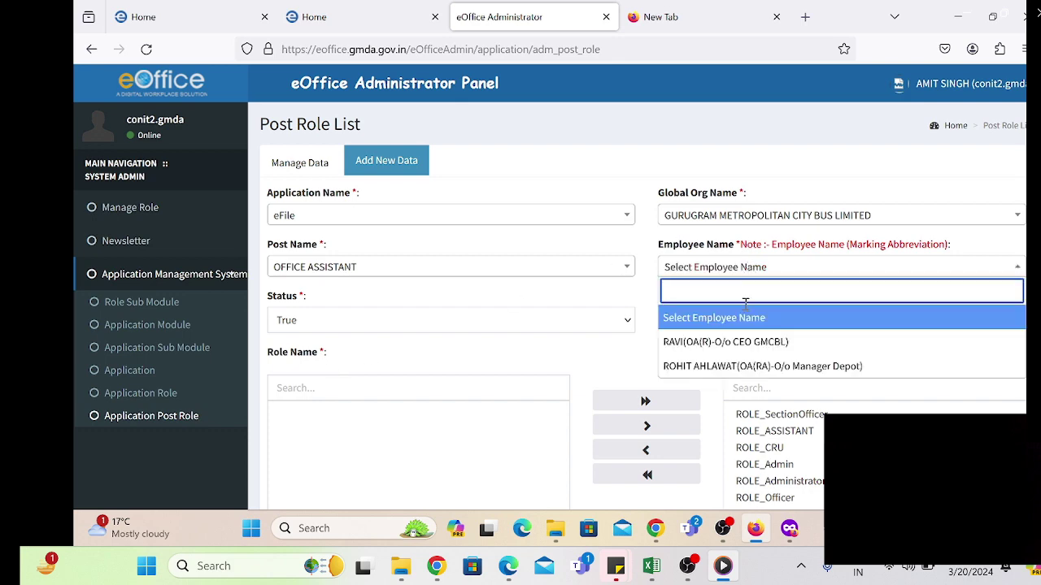
click(721, 367)
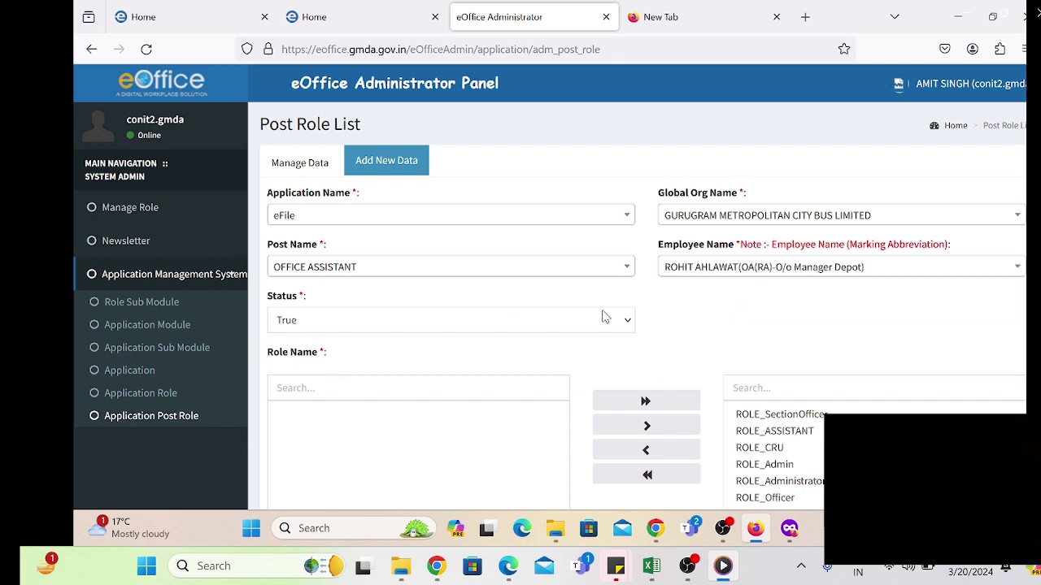
scroll(604, 317, down, 2)
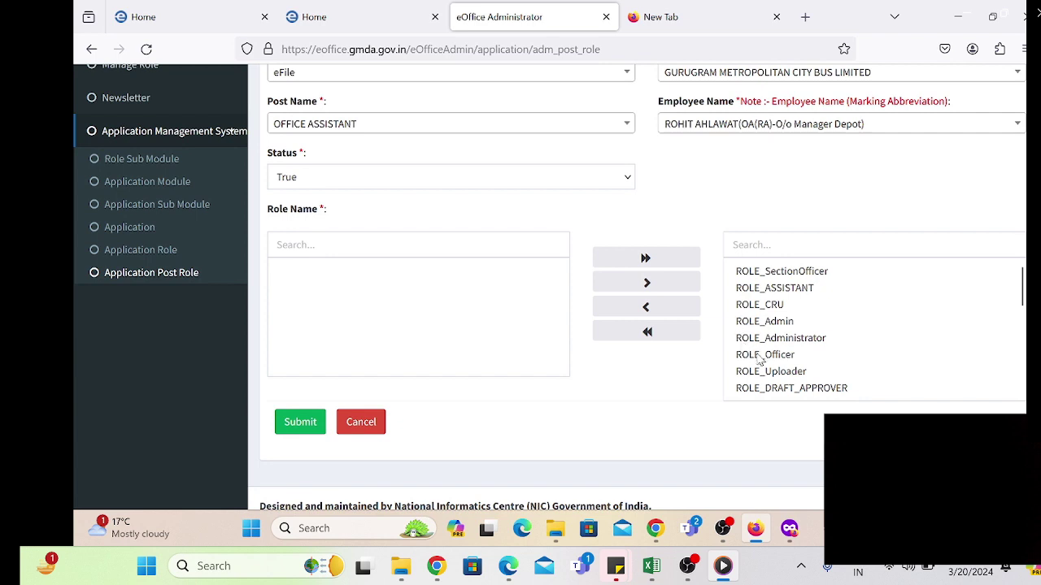
Step: Assign ROLE_Officer, ROLE_ASSISTANT, ROLE_CLOSING and Role_External_Sender to the post
double_click(763, 361)
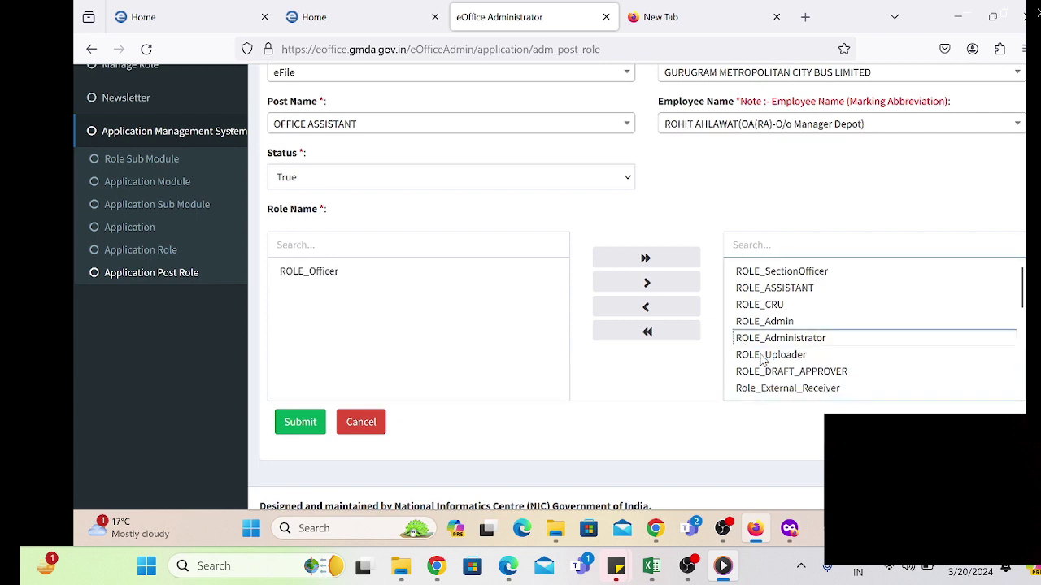
double_click(782, 290)
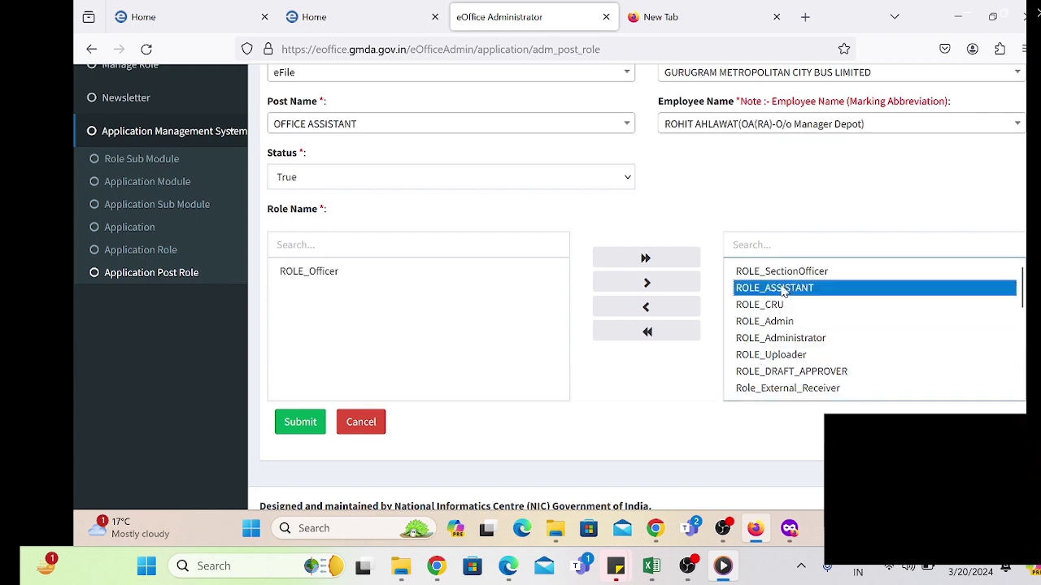
scroll(789, 368, down, 2)
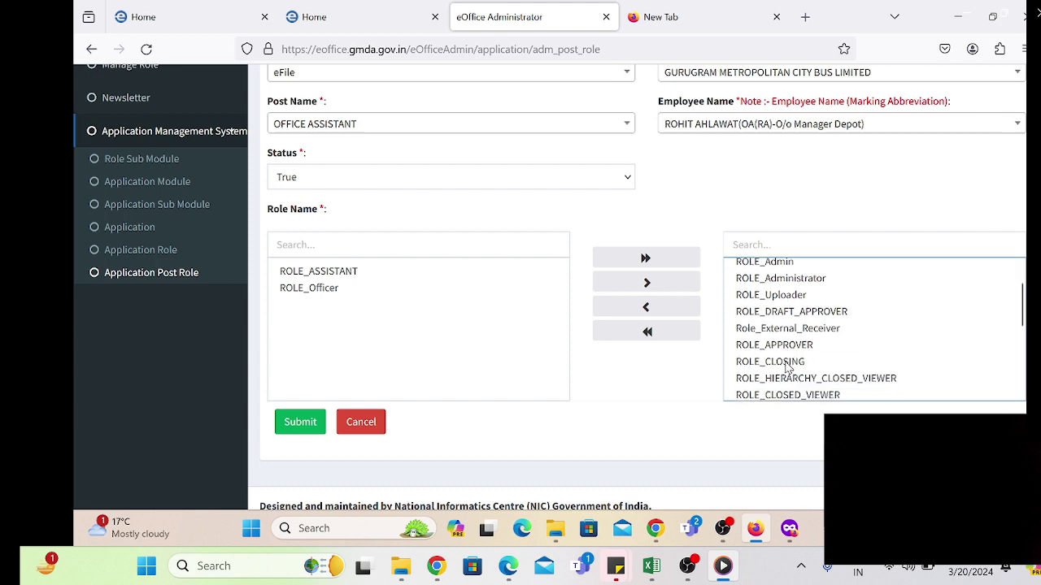
double_click(782, 352)
scroll(783, 356, down, 3)
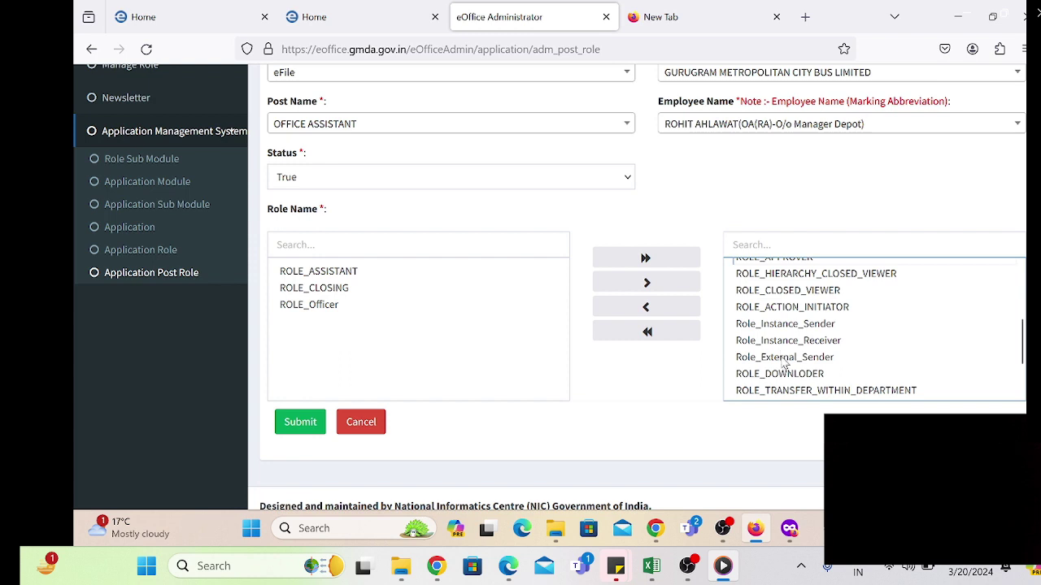
double_click(785, 357)
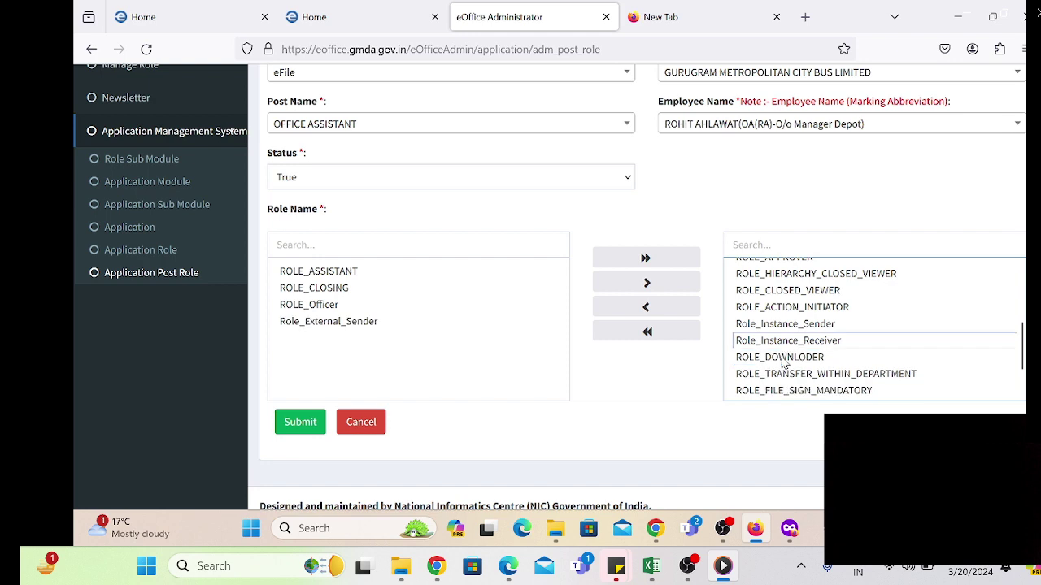
scroll(784, 365, down, 2)
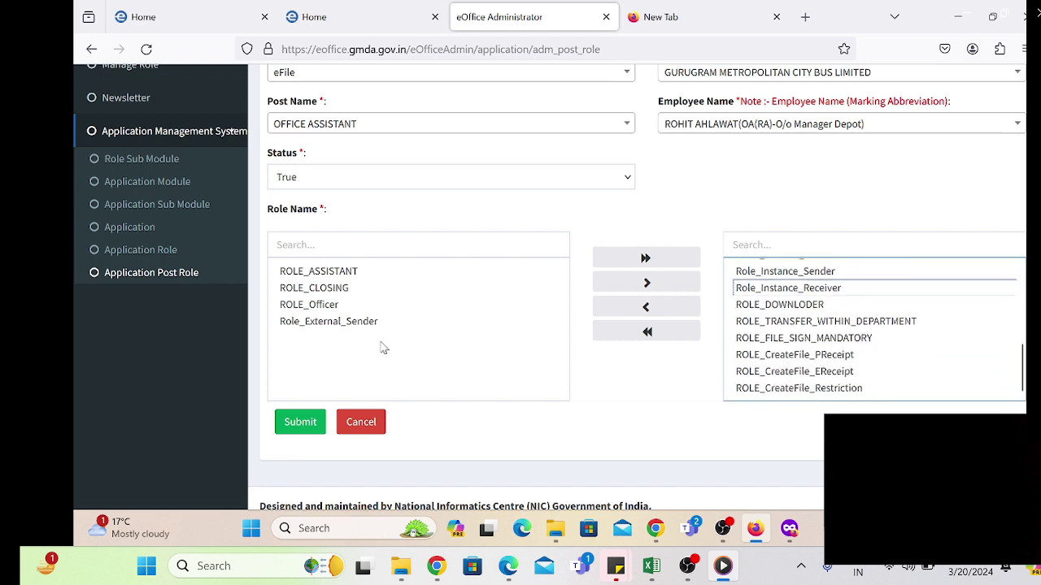
Step: Remove Role_External_Sender, then assign Role_External_Receiver and Role_External_Sender again
double_click(338, 322)
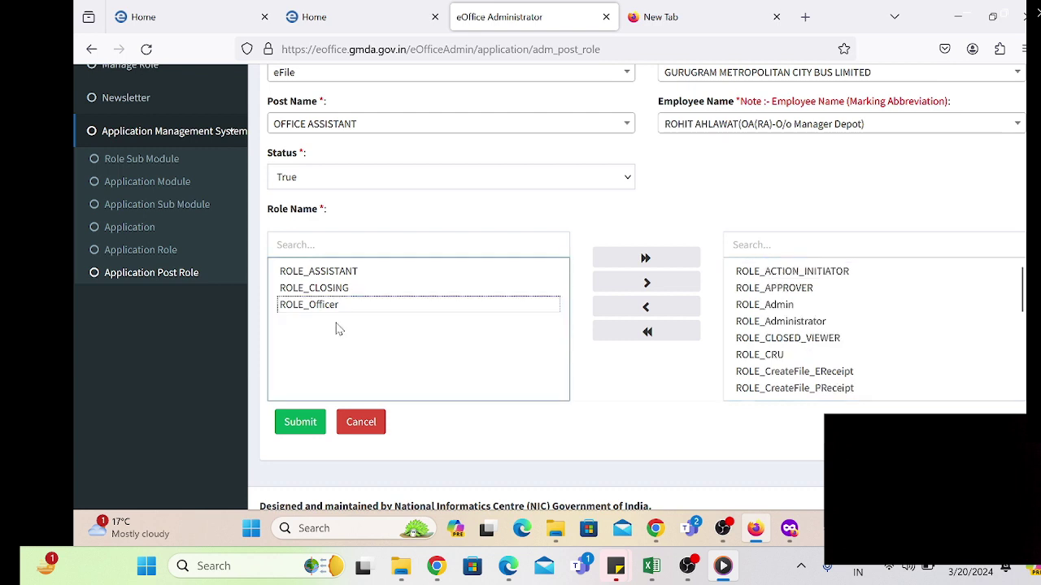
scroll(803, 356, down, 5)
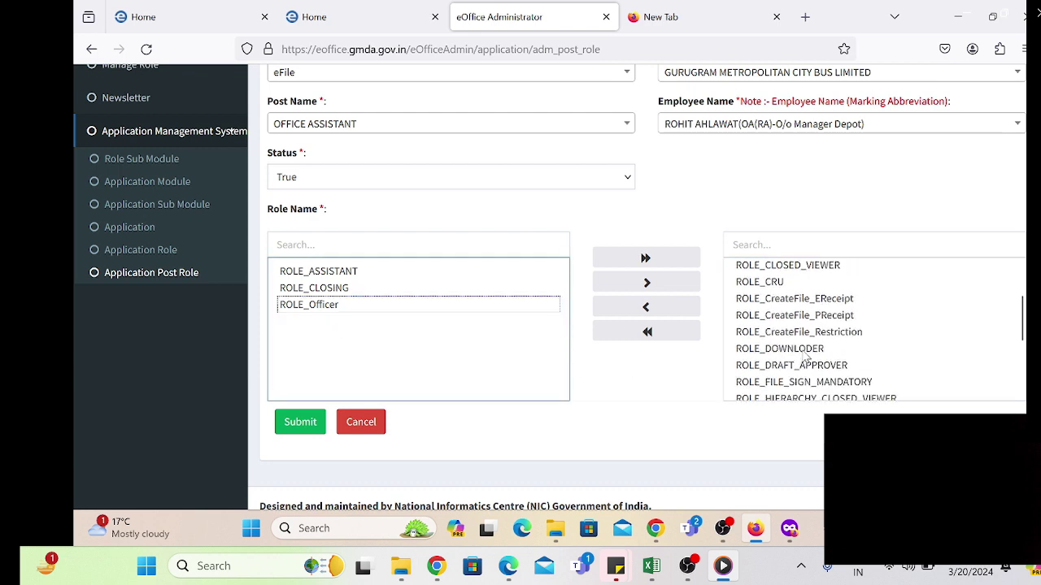
scroll(803, 356, up, 4)
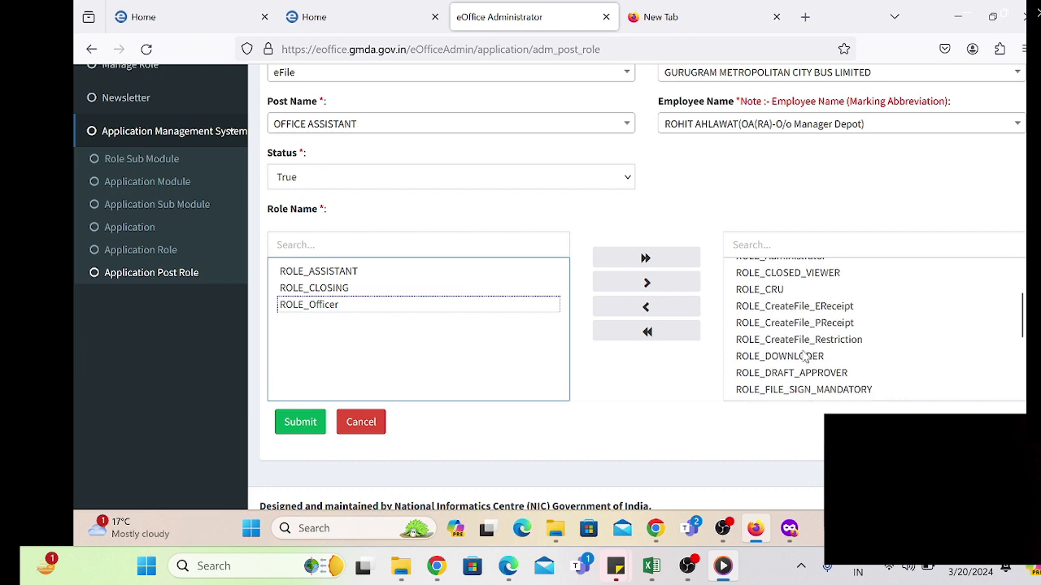
scroll(805, 355, down, 3)
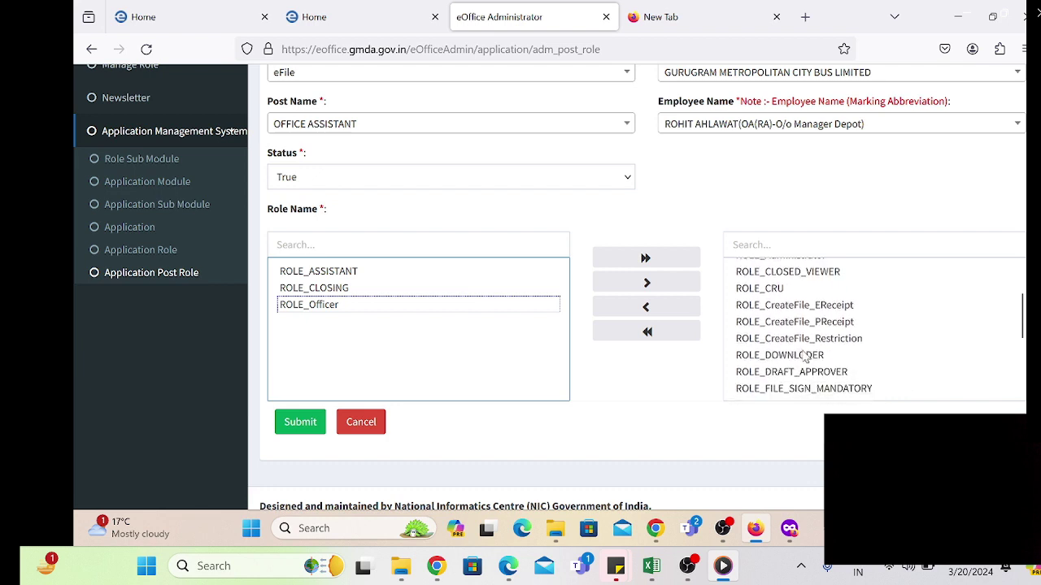
scroll(805, 355, down, 2)
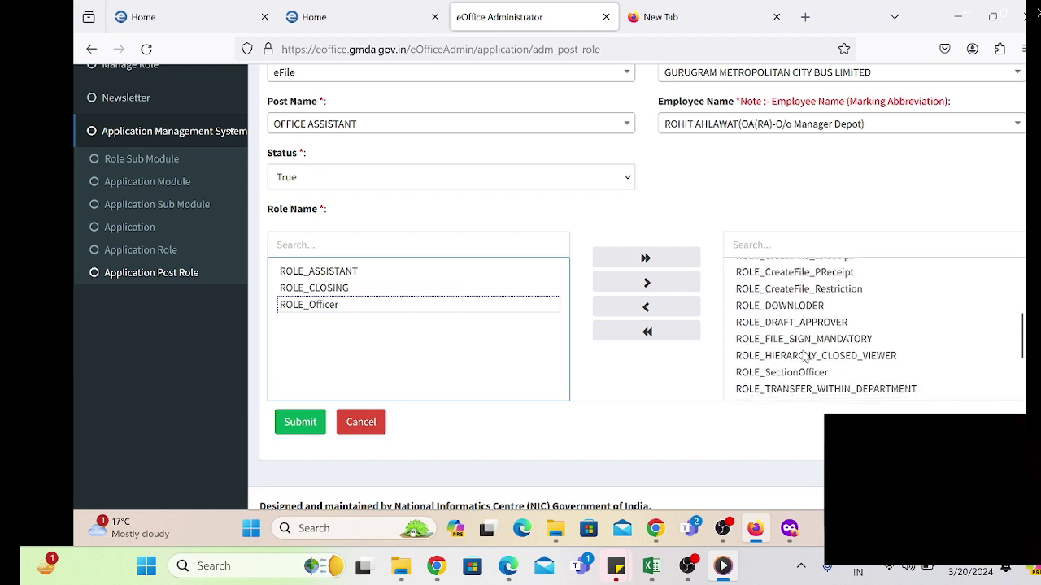
scroll(804, 356, down, 3)
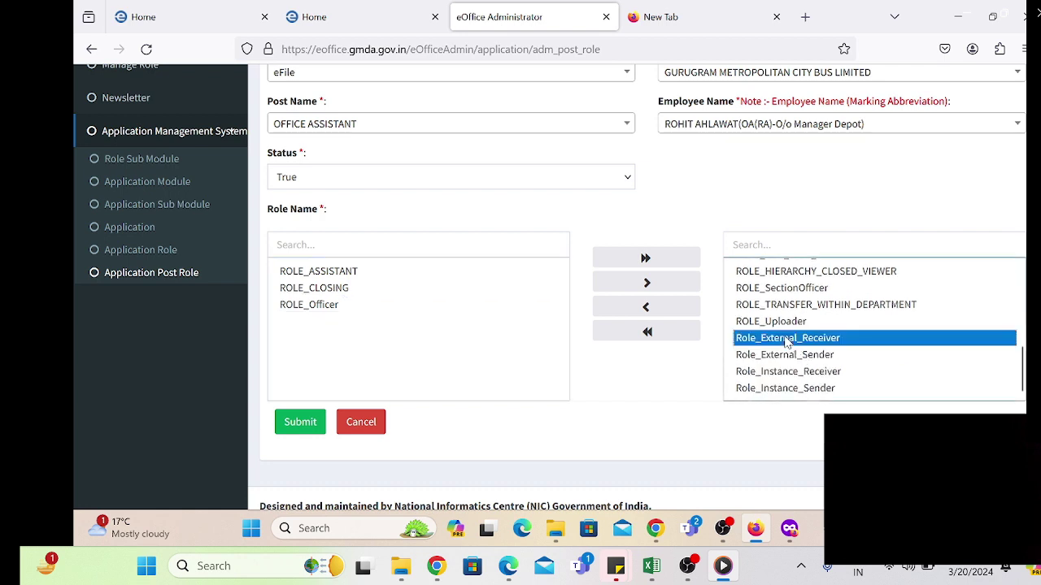
double_click(786, 341)
double_click(787, 355)
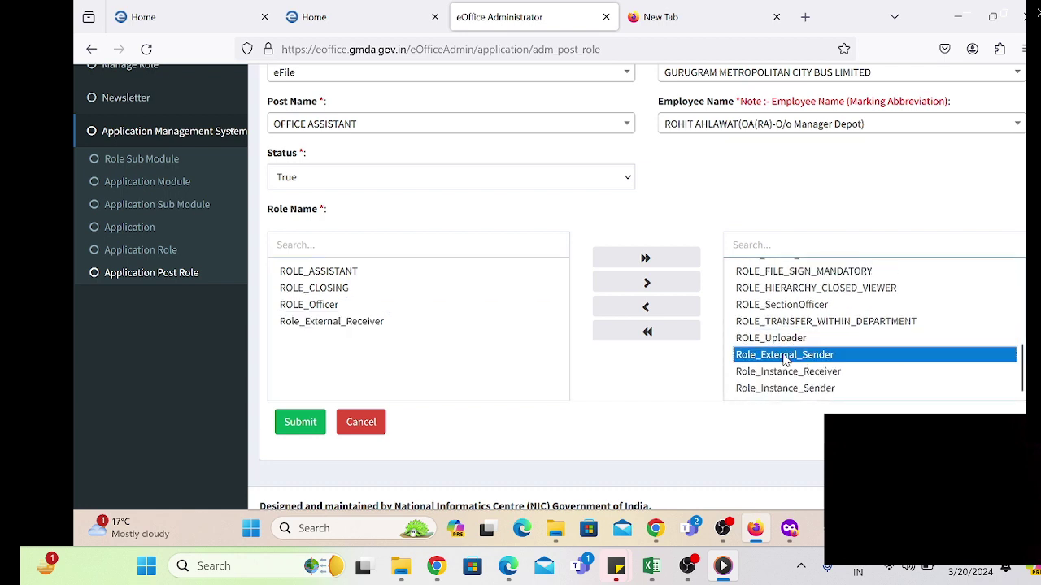
scroll(786, 361, down, 1)
scroll(786, 361, up, 1)
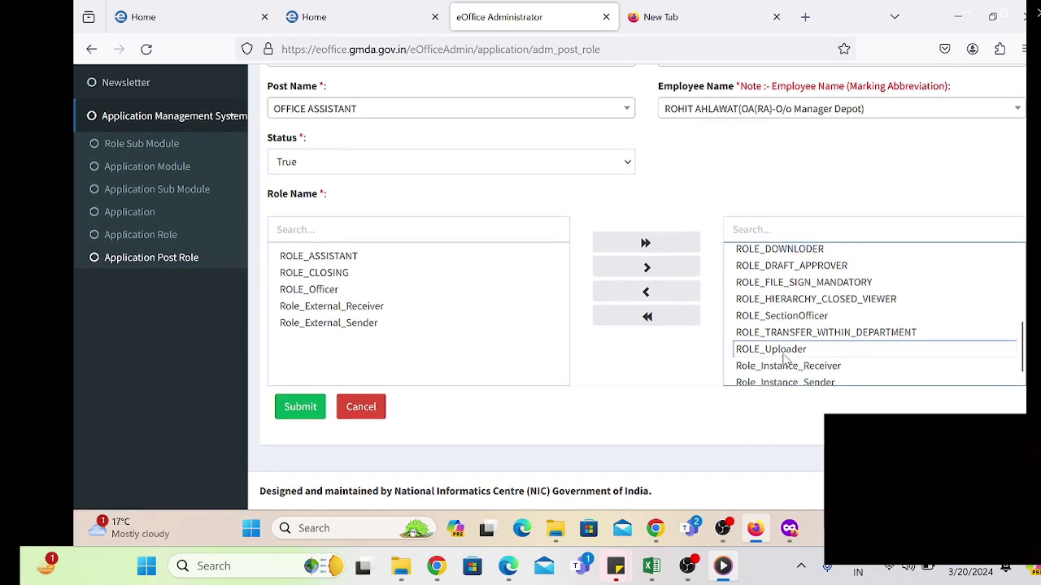
scroll(784, 368, down, 1)
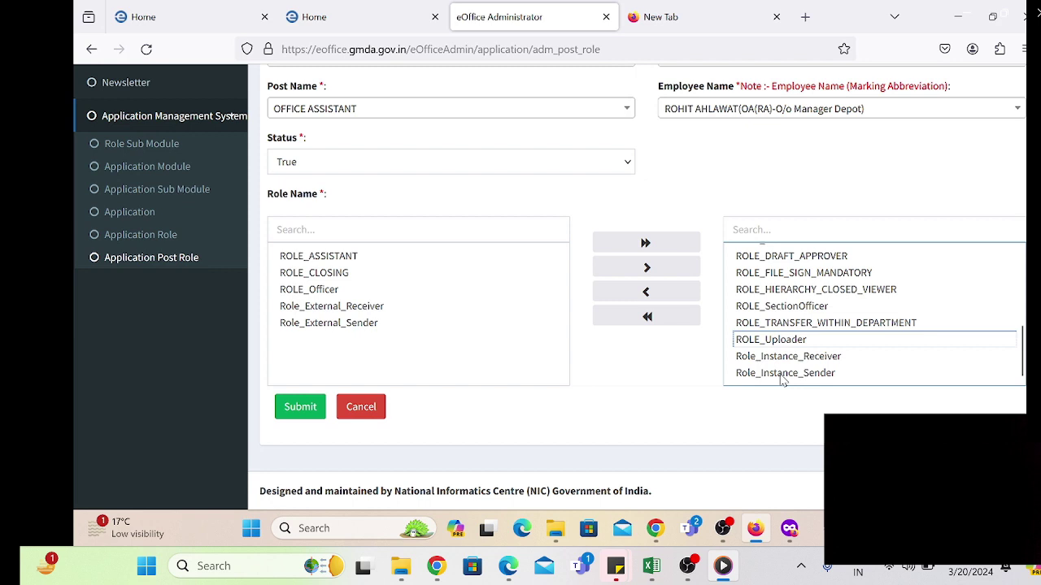
Step: Select Role_Instance_Sender, then Role_Instance_Receiver, in the available roles list
click(783, 374)
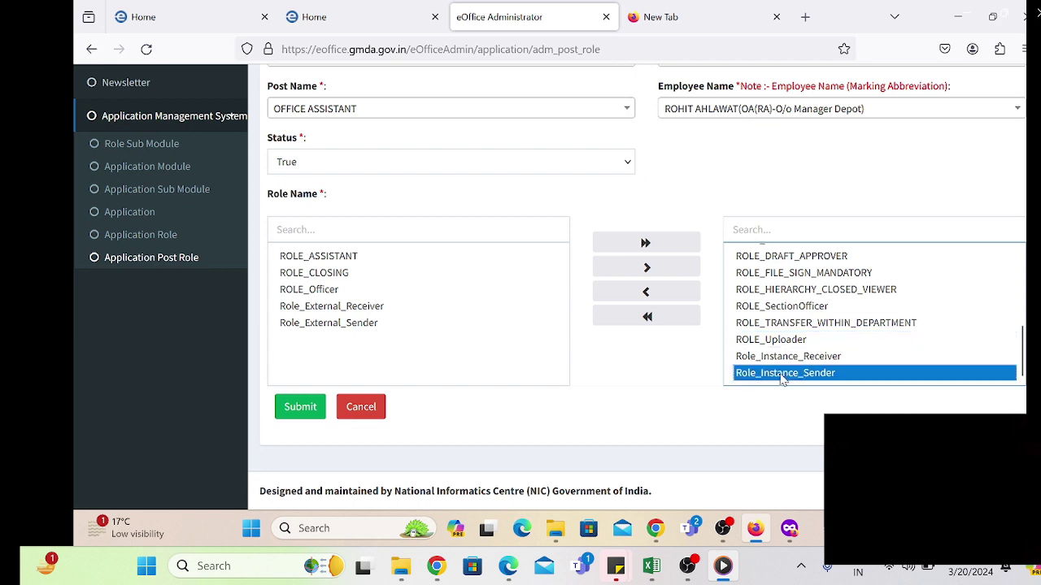
click(786, 358)
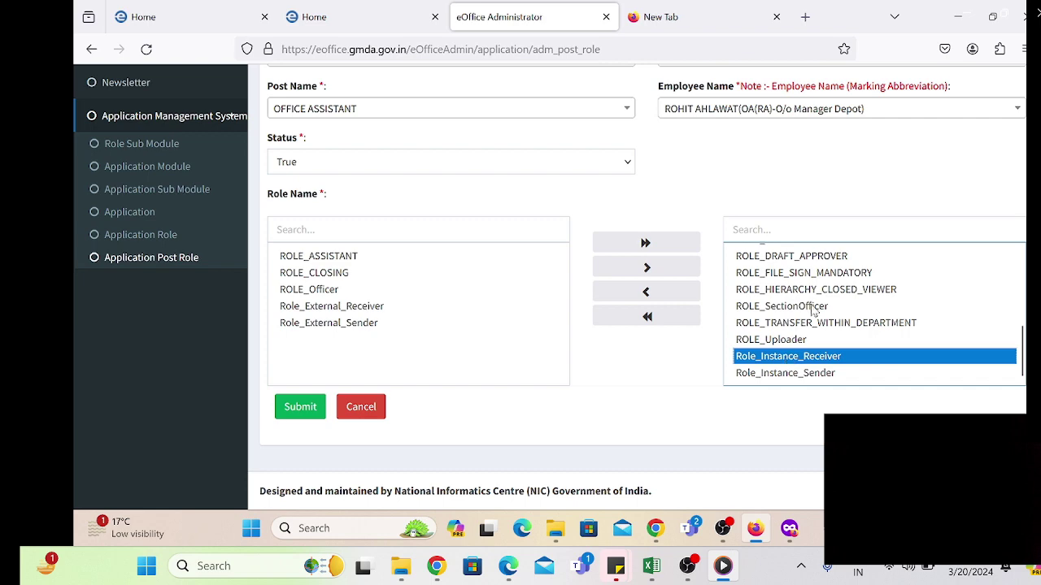
scroll(811, 310, up, 2)
scroll(812, 311, up, 5)
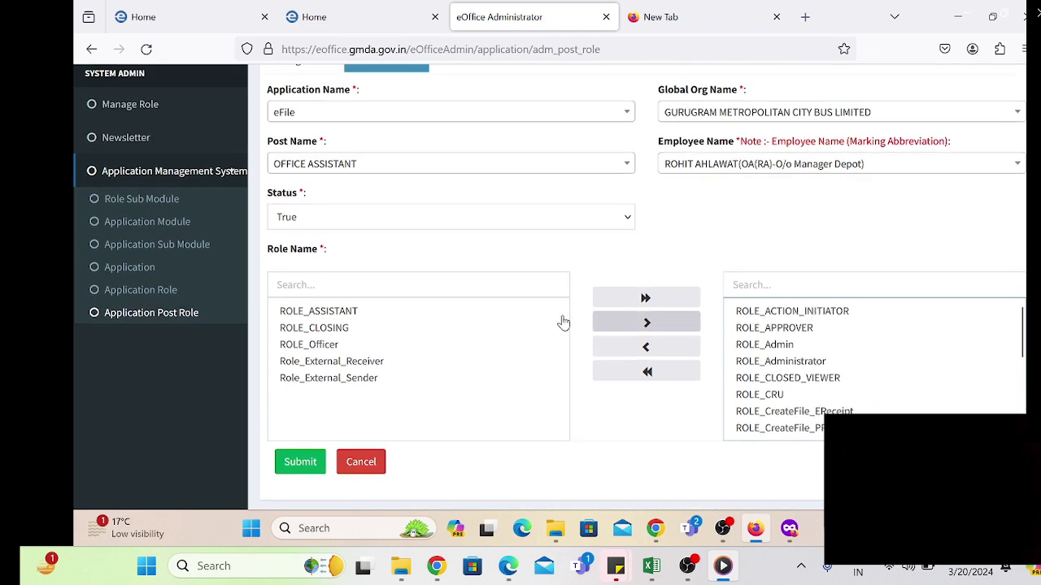
Step: Submit the role assignments, return to the eOffice portal home and open File Management System
click(297, 463)
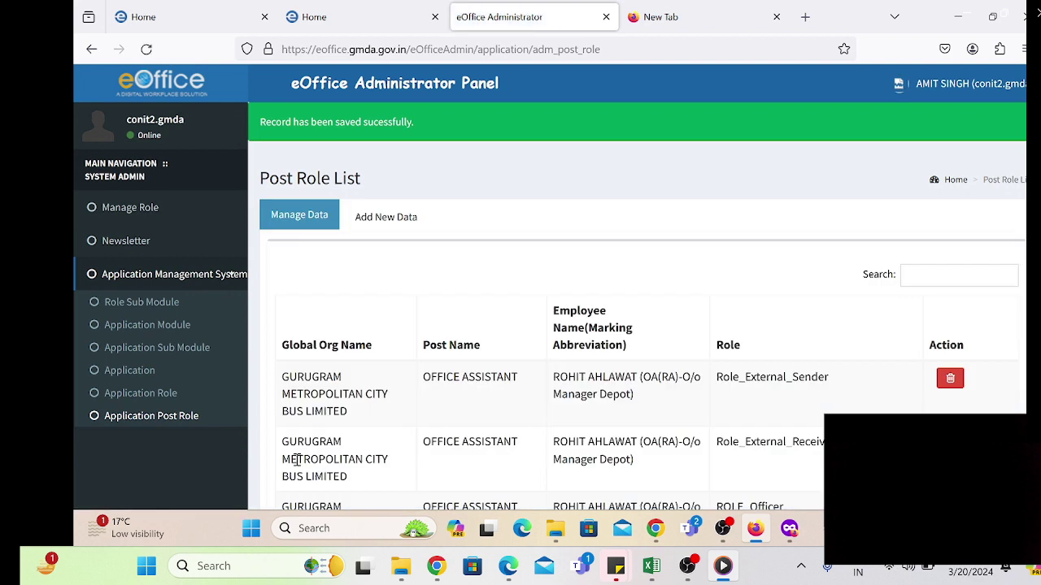
click(790, 530)
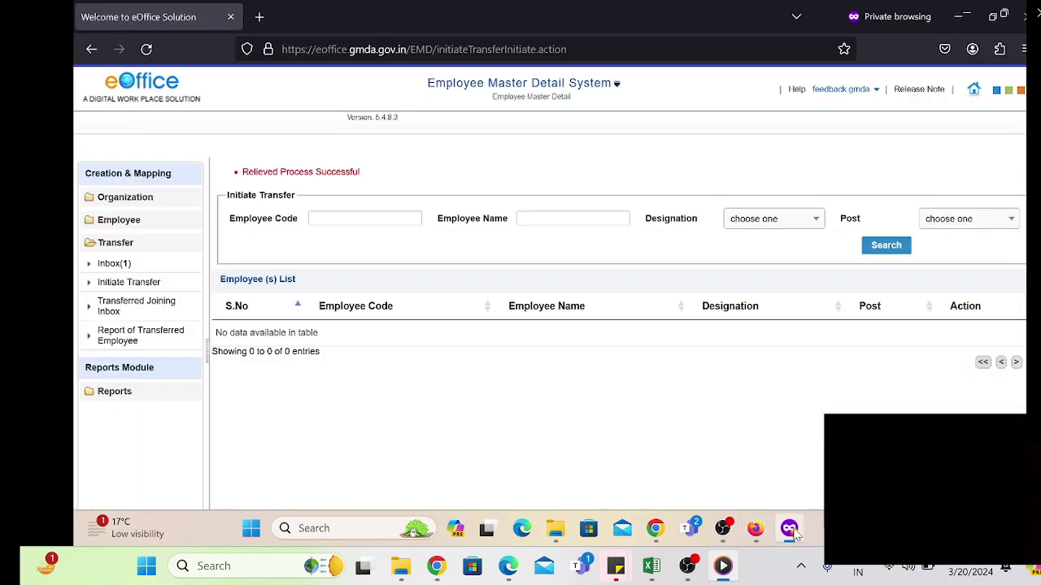
click(974, 89)
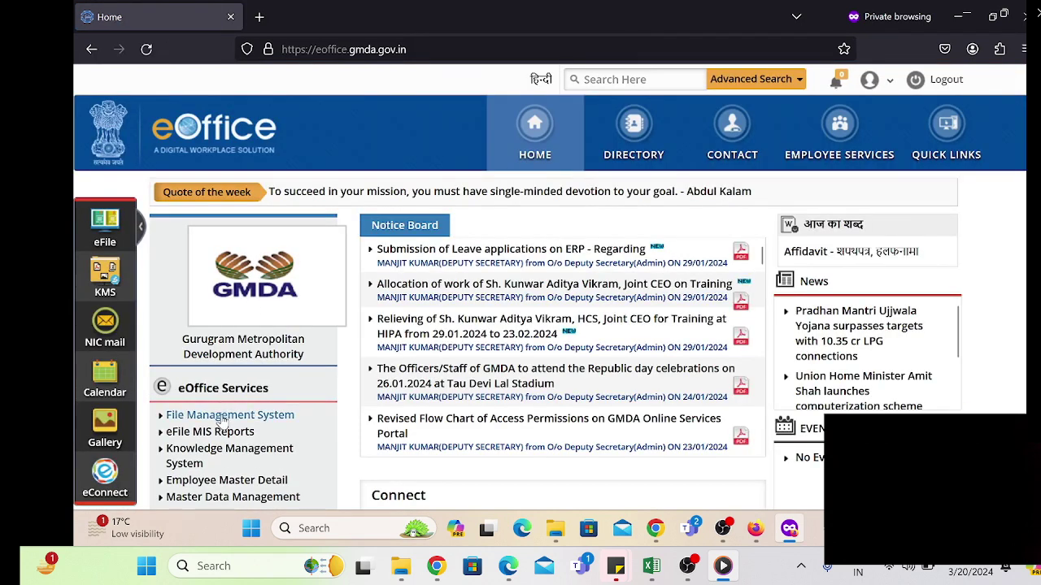
click(223, 417)
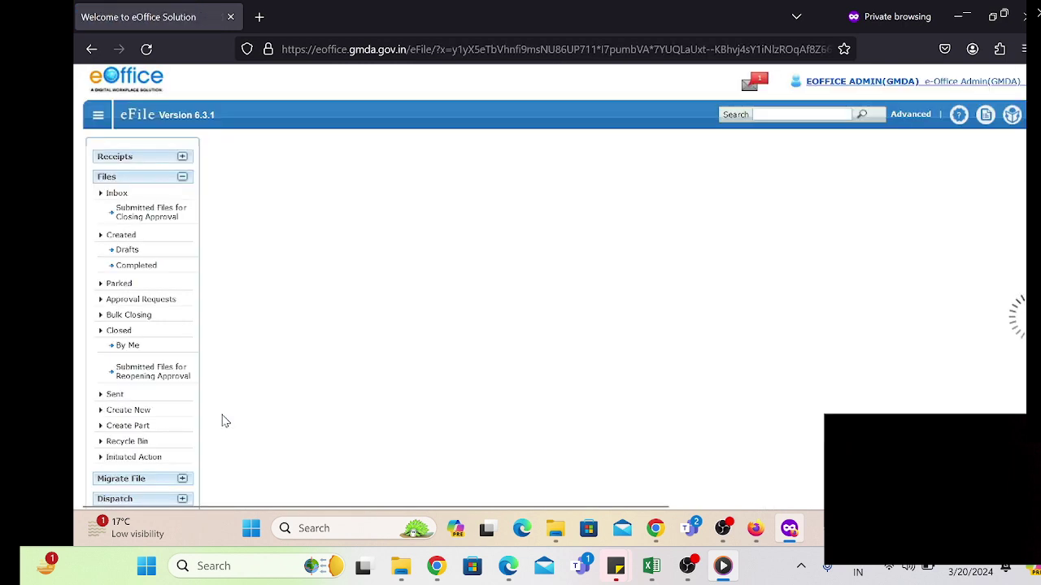
Step: In Settings > Transfer, set both Department From and Department To to GURUGRAM METRO
scroll(222, 419, down, 3)
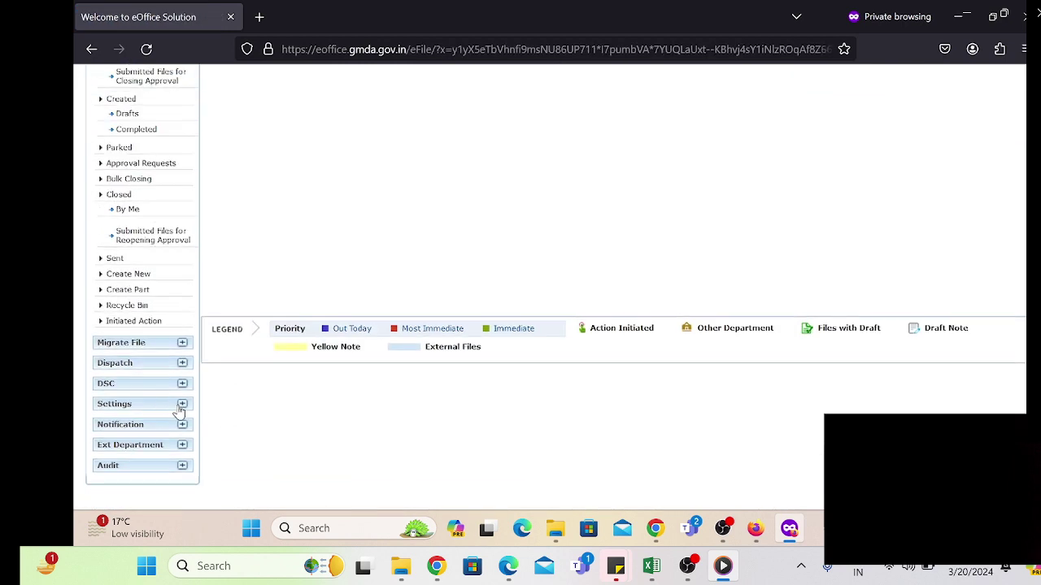
click(183, 404)
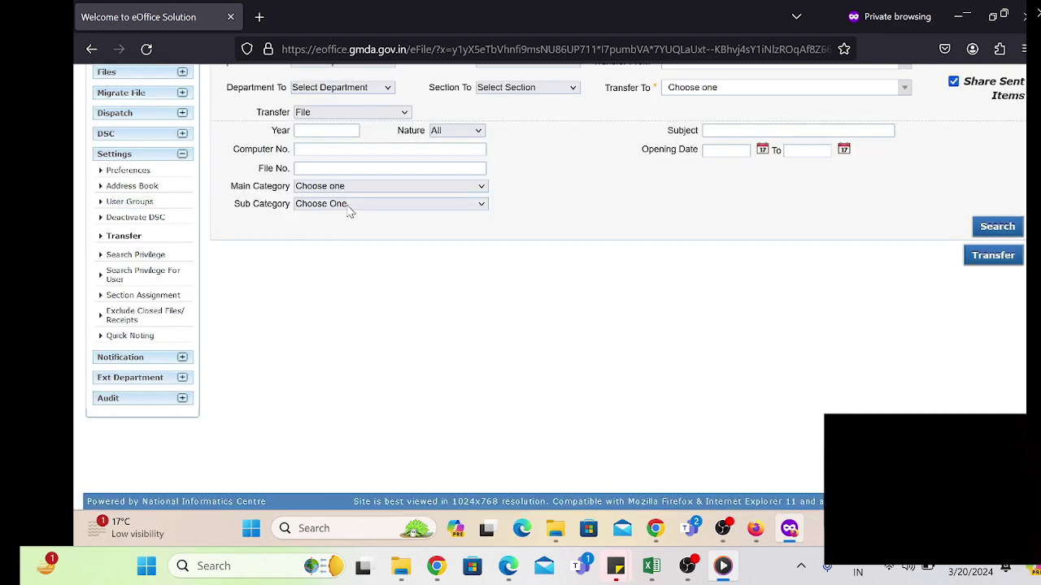
scroll(349, 210, up, 2)
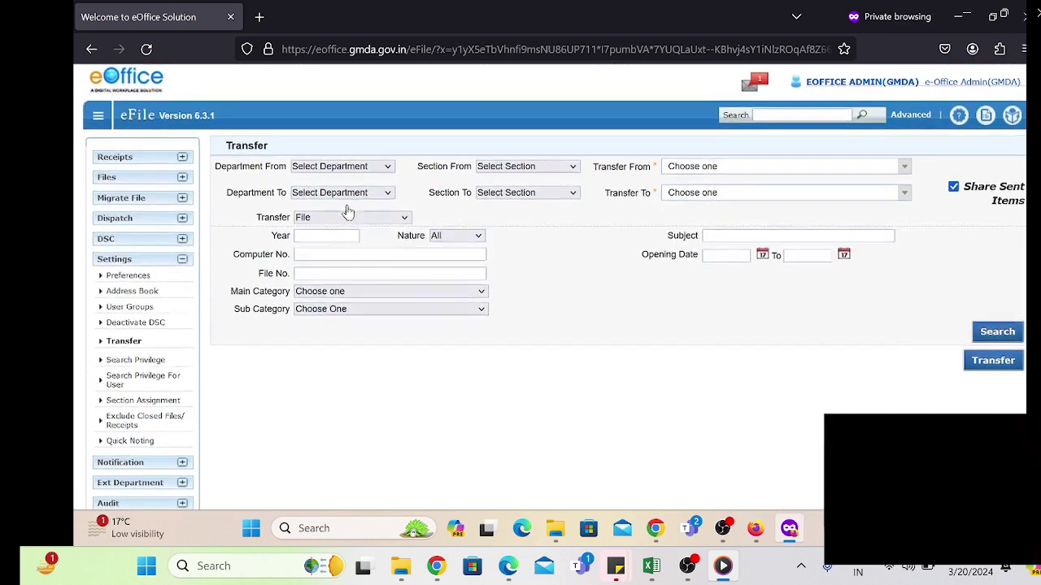
click(389, 167)
click(403, 217)
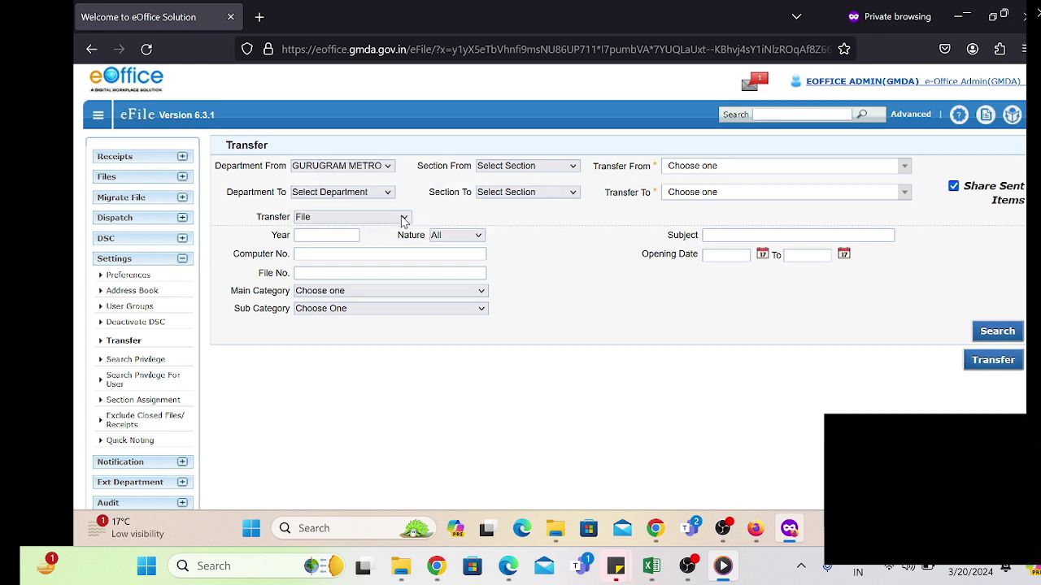
click(387, 193)
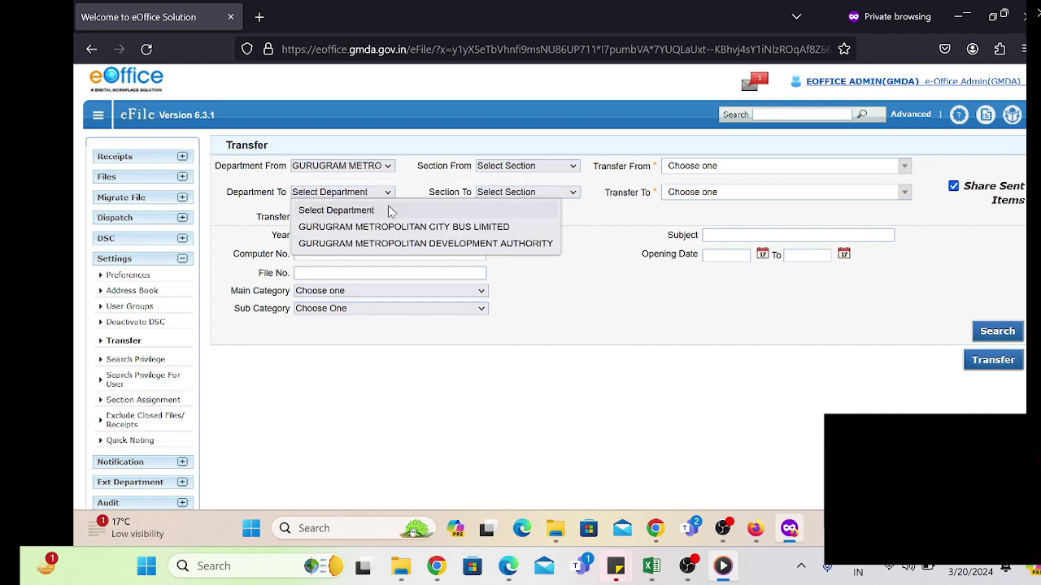
click(394, 230)
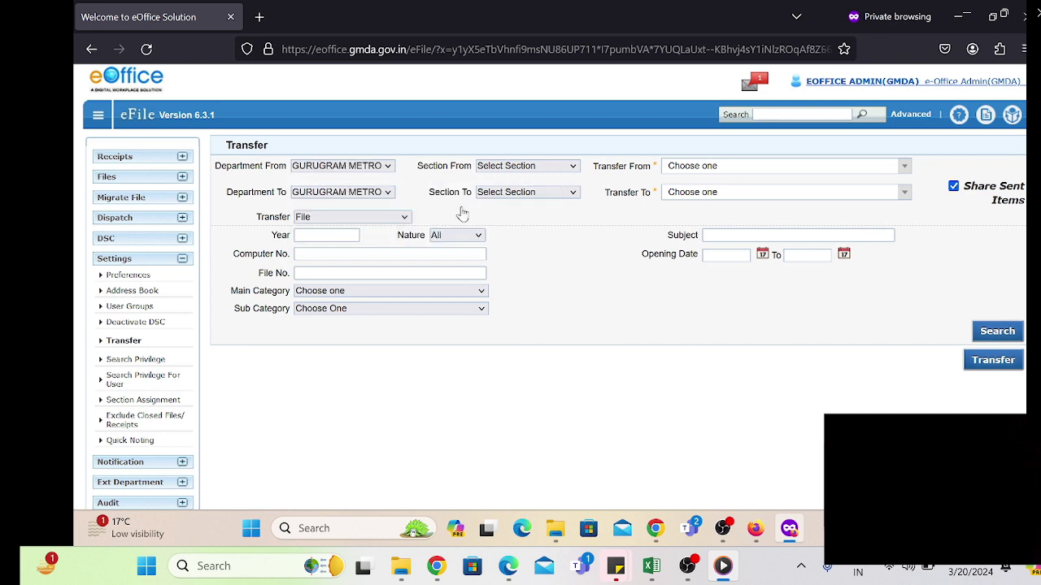
Step: Choose O/o MANAGER DEPOT(GMCBL) as the Section From
click(551, 171)
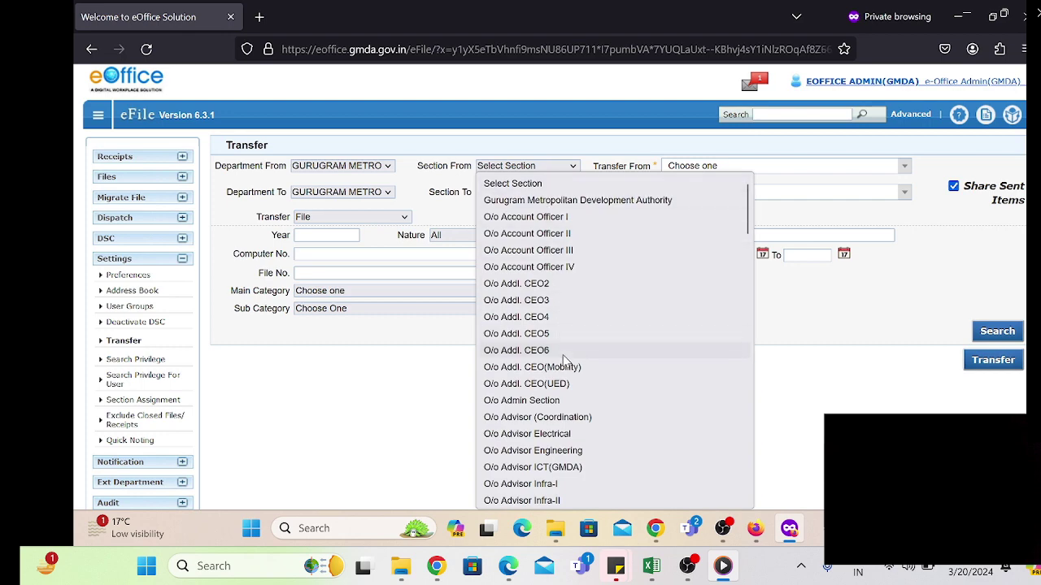
scroll(565, 361, down, 1)
scroll(565, 360, down, 6)
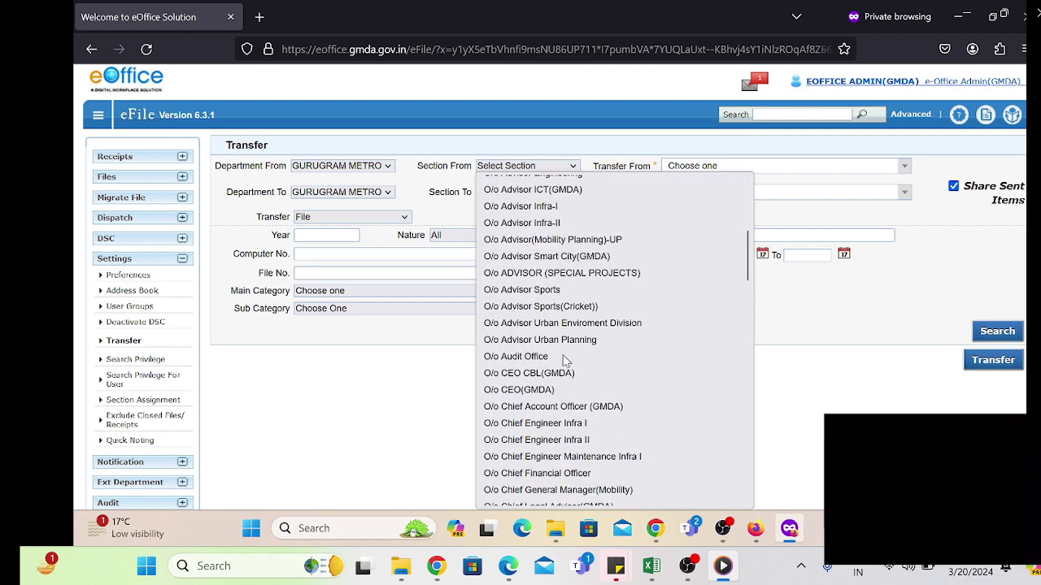
scroll(565, 361, down, 5)
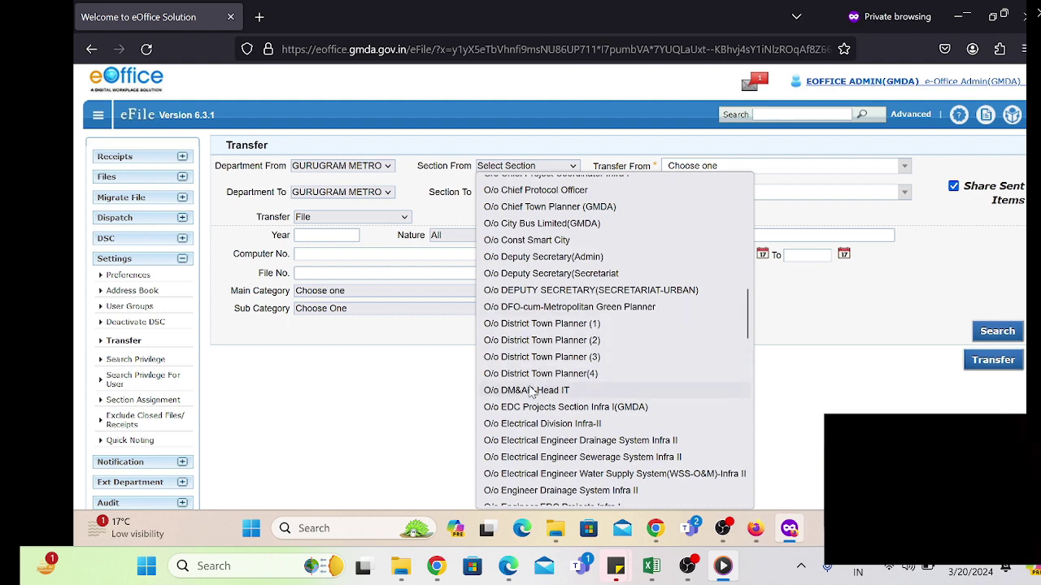
scroll(535, 440, down, 7)
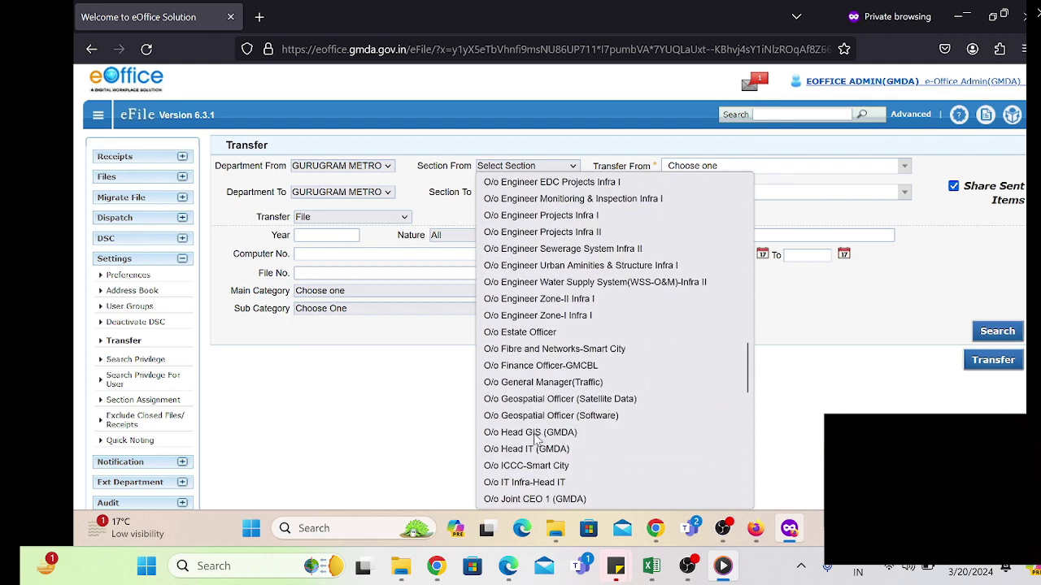
scroll(535, 440, down, 3)
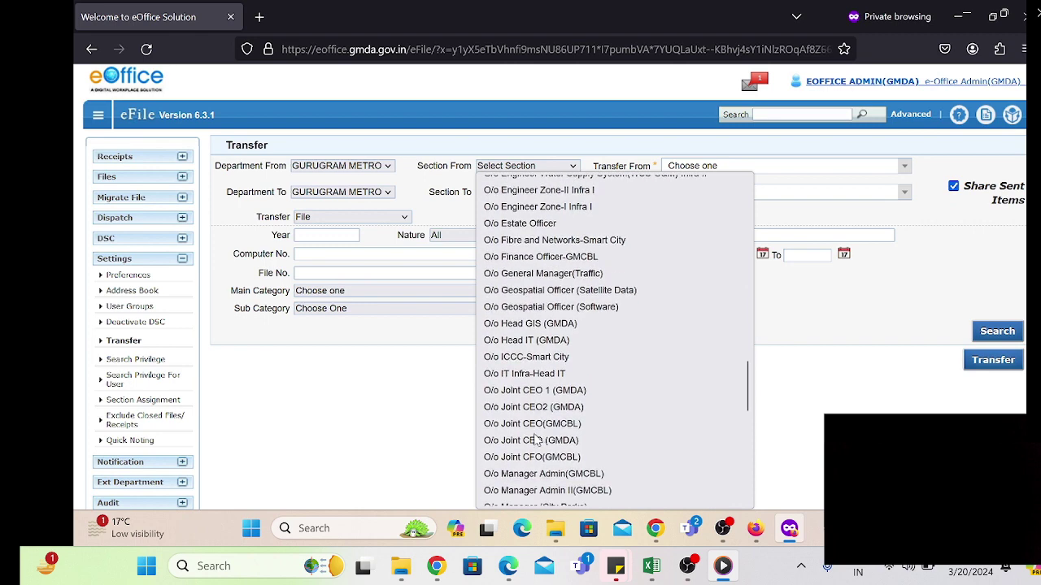
scroll(535, 439, down, 1)
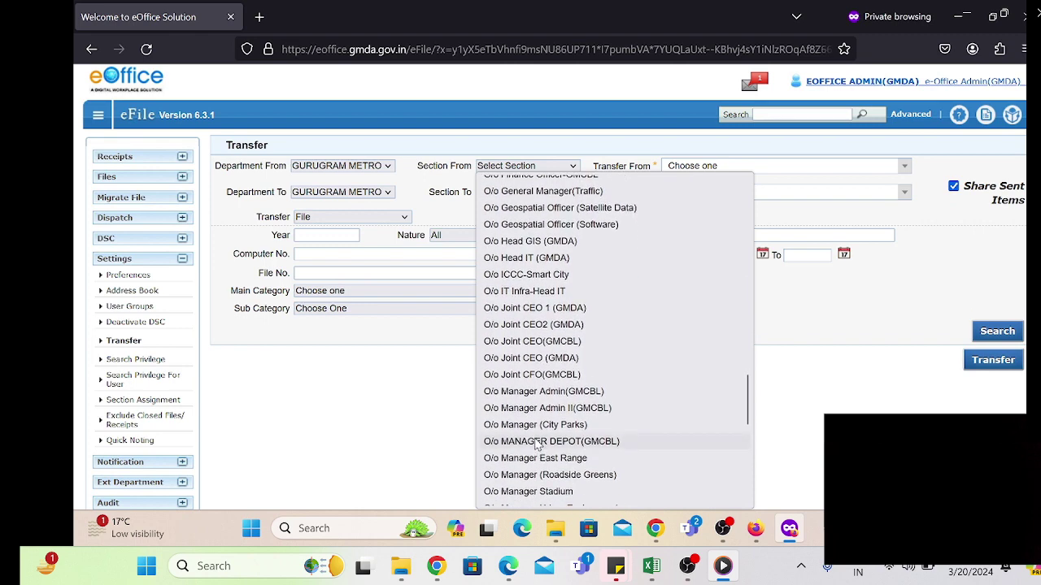
click(535, 441)
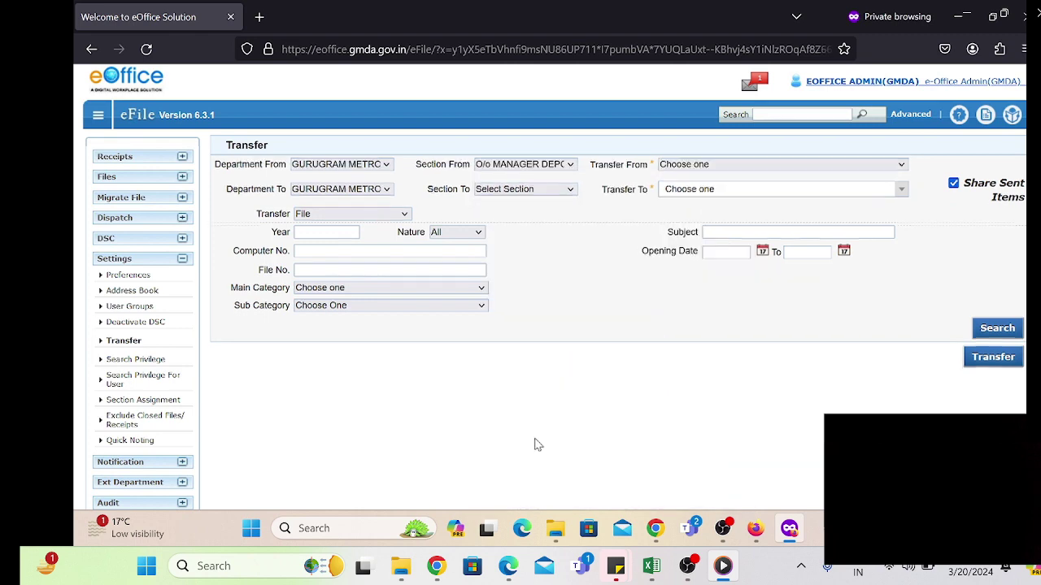
Step: Transfer from the employee's OA(SS) post to their OA(RA) post in O/o Manager Depot, and search
click(690, 169)
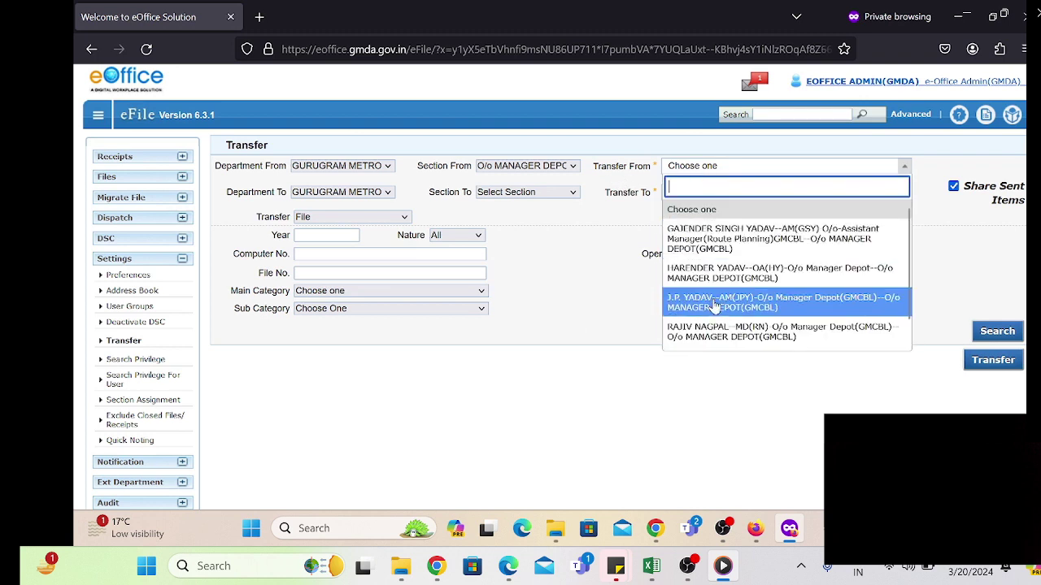
scroll(714, 305, down, 1)
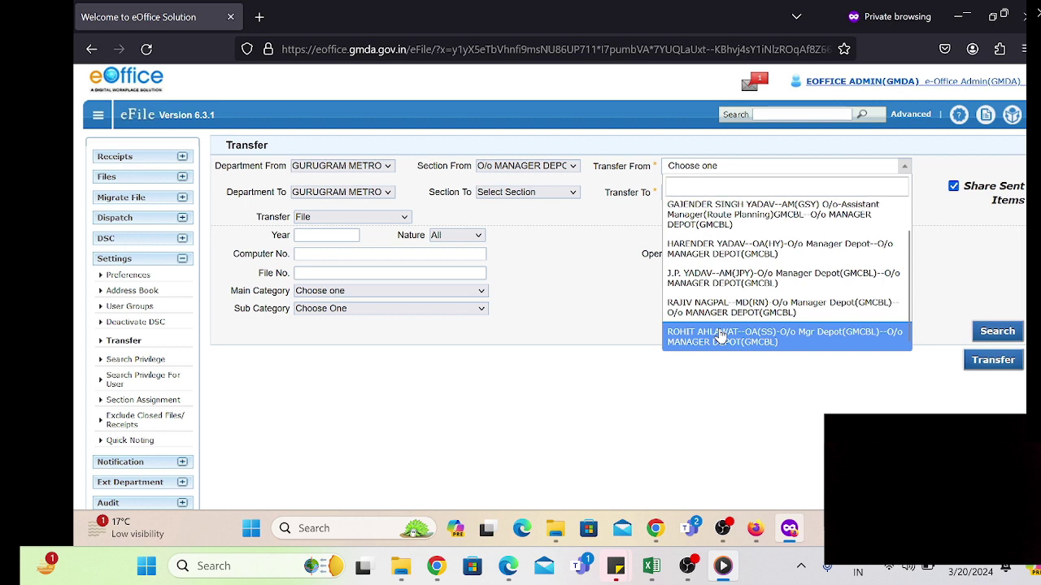
click(721, 336)
click(569, 195)
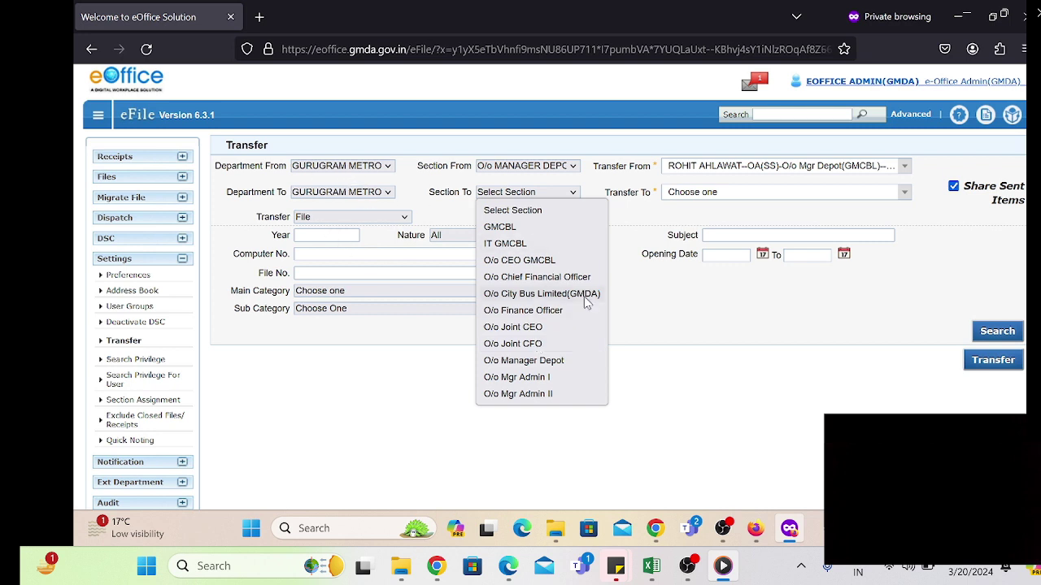
click(543, 360)
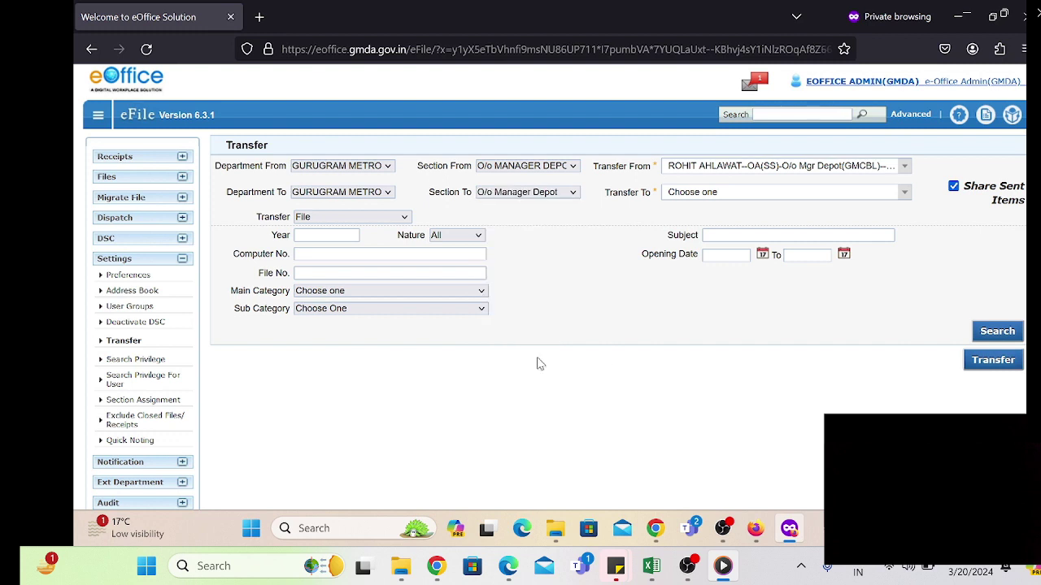
click(691, 195)
click(723, 267)
click(997, 332)
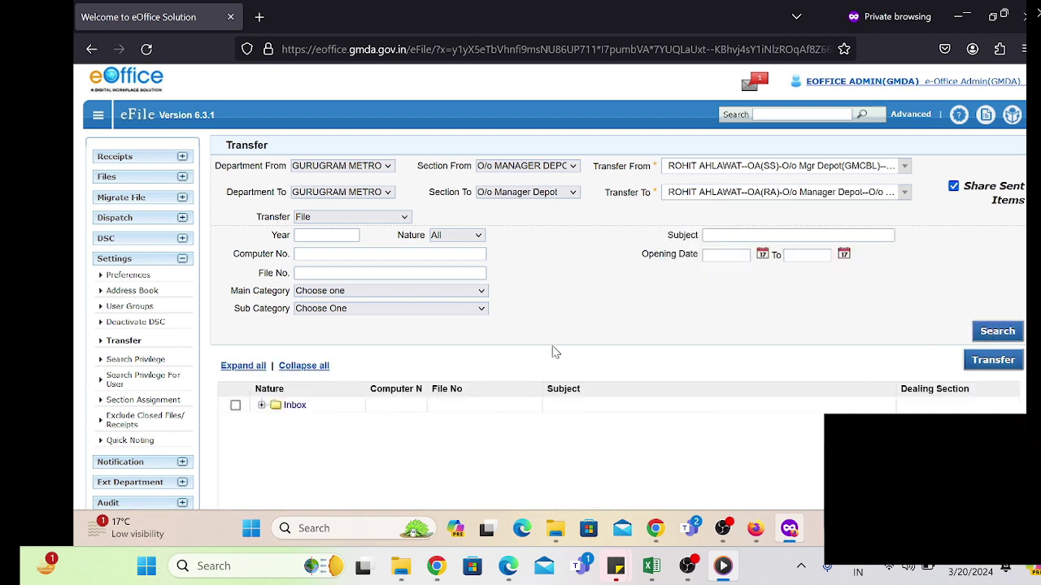
Step: Check the whole Inbox folder and expand it to list its files
click(235, 405)
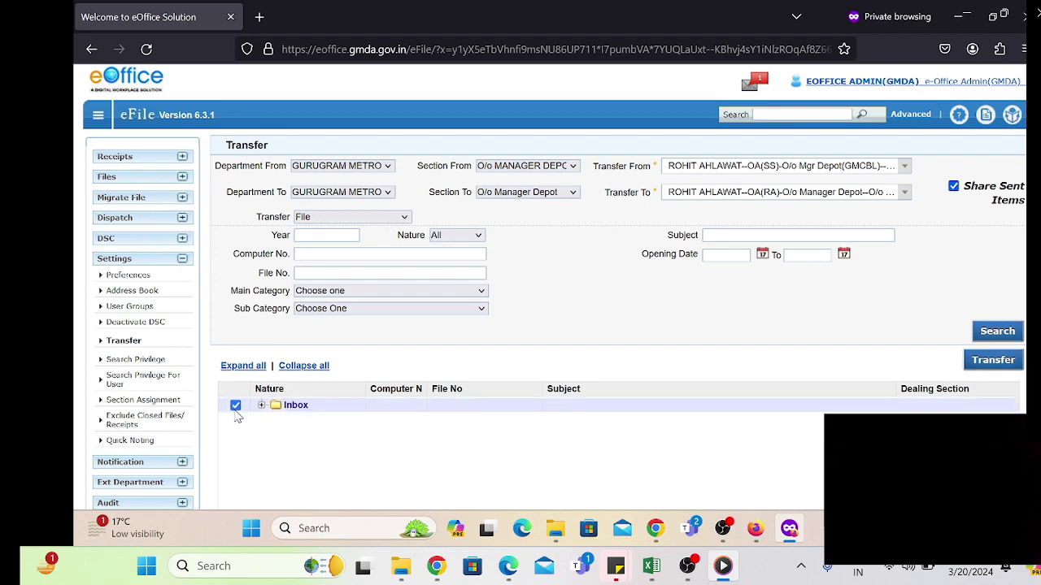
click(261, 405)
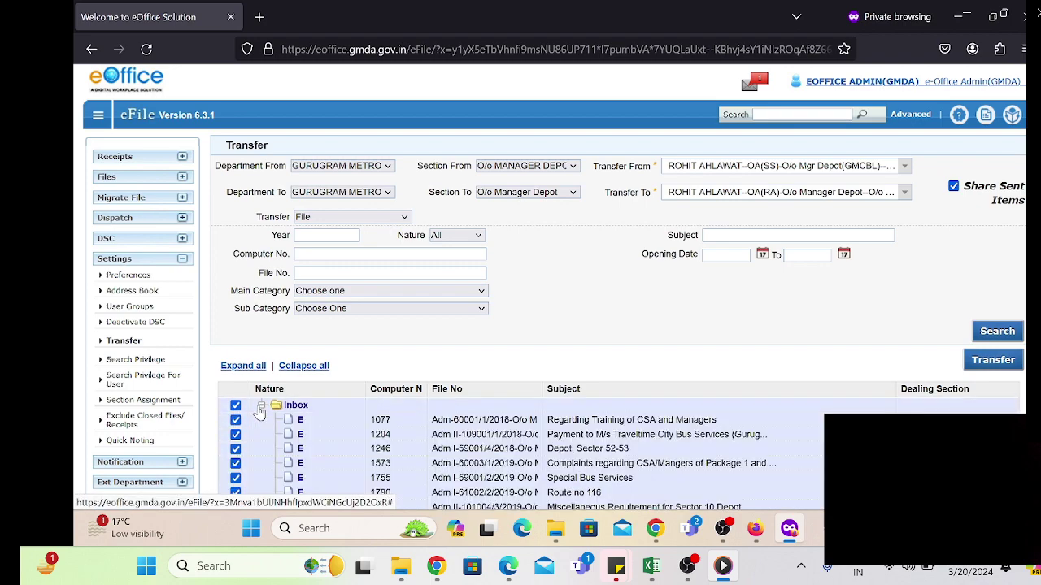
scroll(363, 452, down, 3)
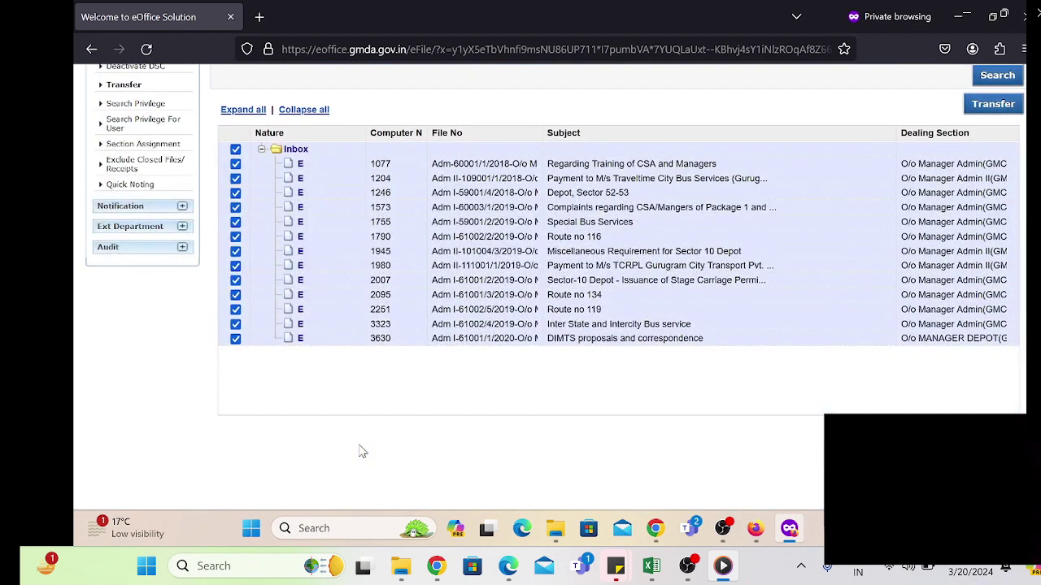
scroll(362, 452, up, 3)
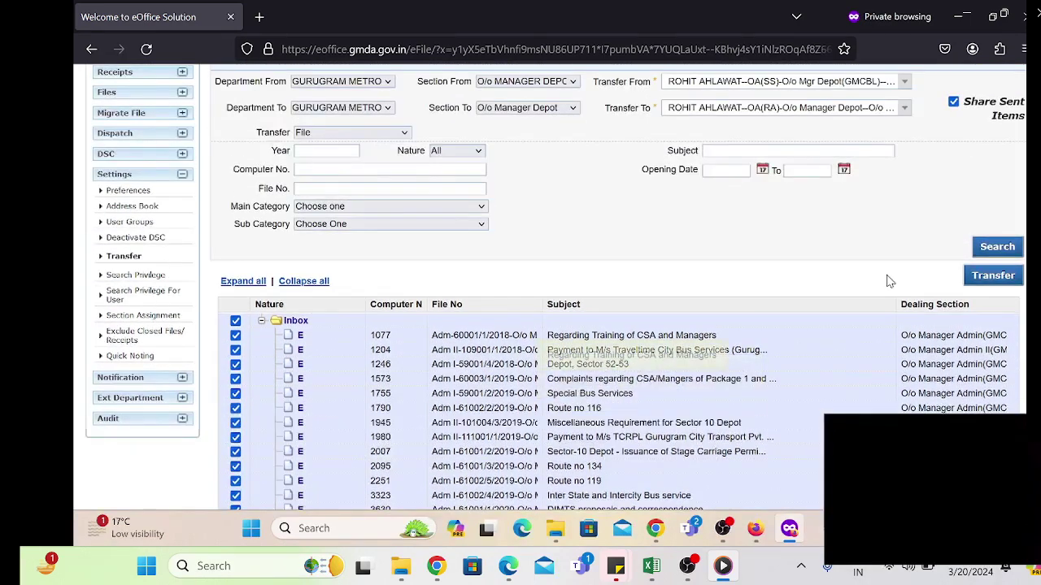
Step: Transfer the checked files with the pasted remark and Data Segregation of GMCBL.pdf attached
click(988, 278)
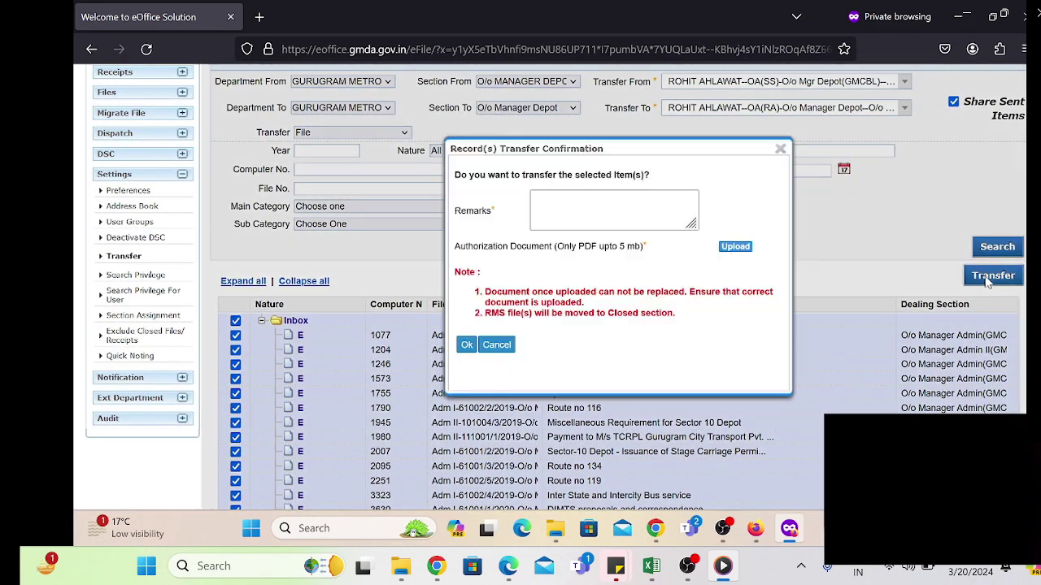
click(604, 220)
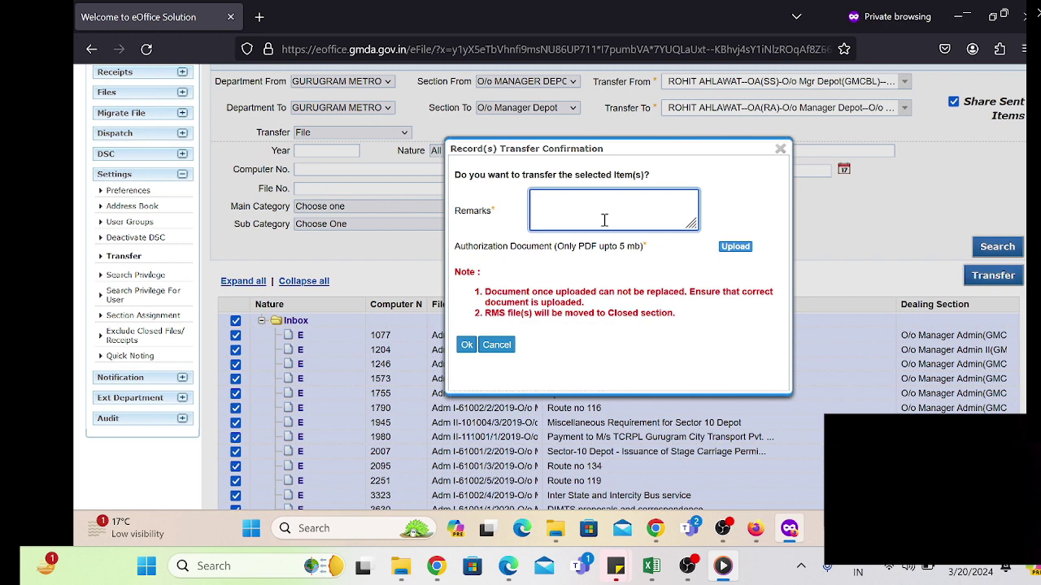
text(On the basis of Department Segeration.)
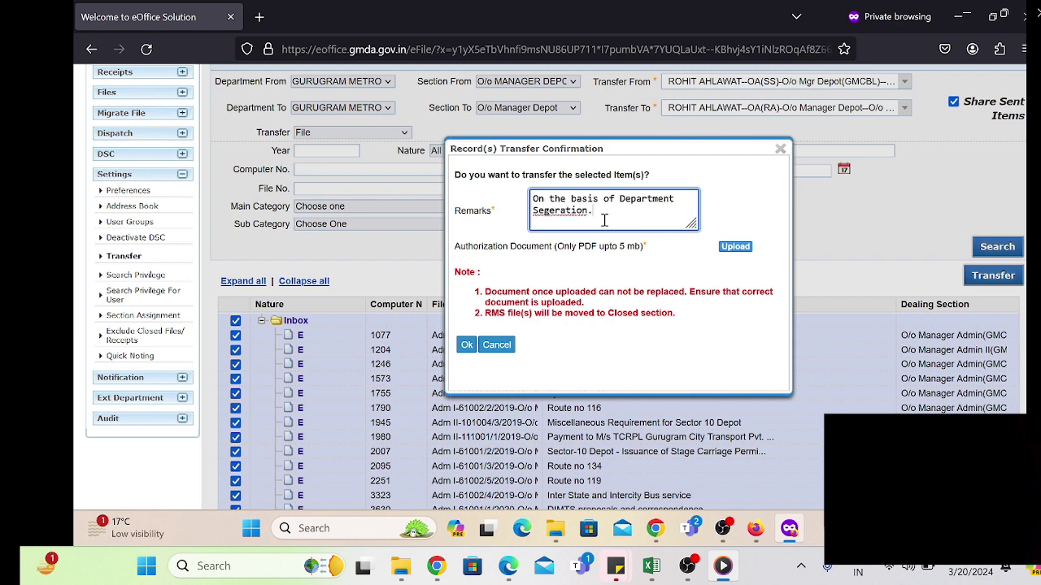
click(735, 247)
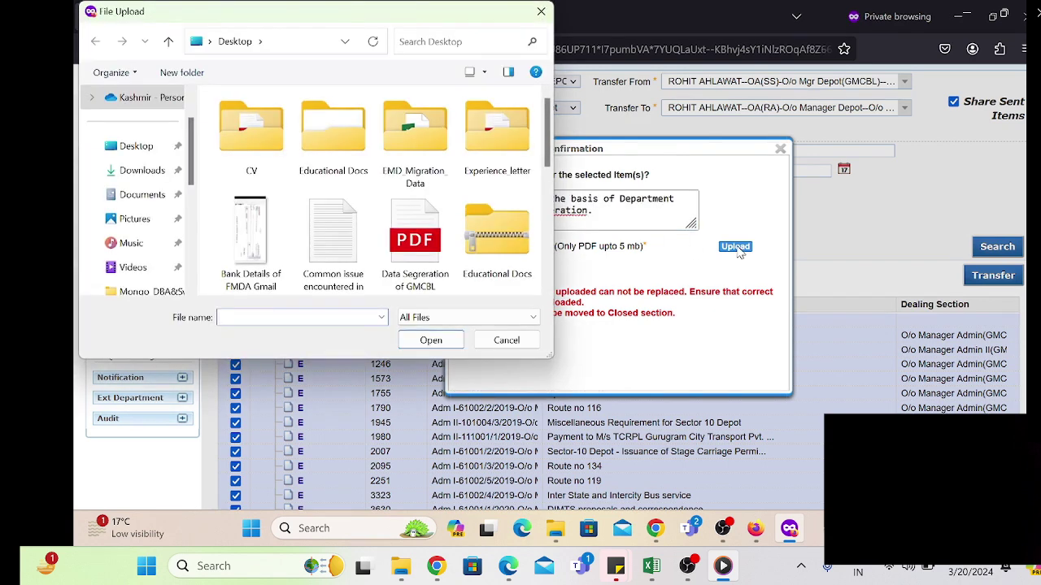
click(421, 234)
double_click(422, 235)
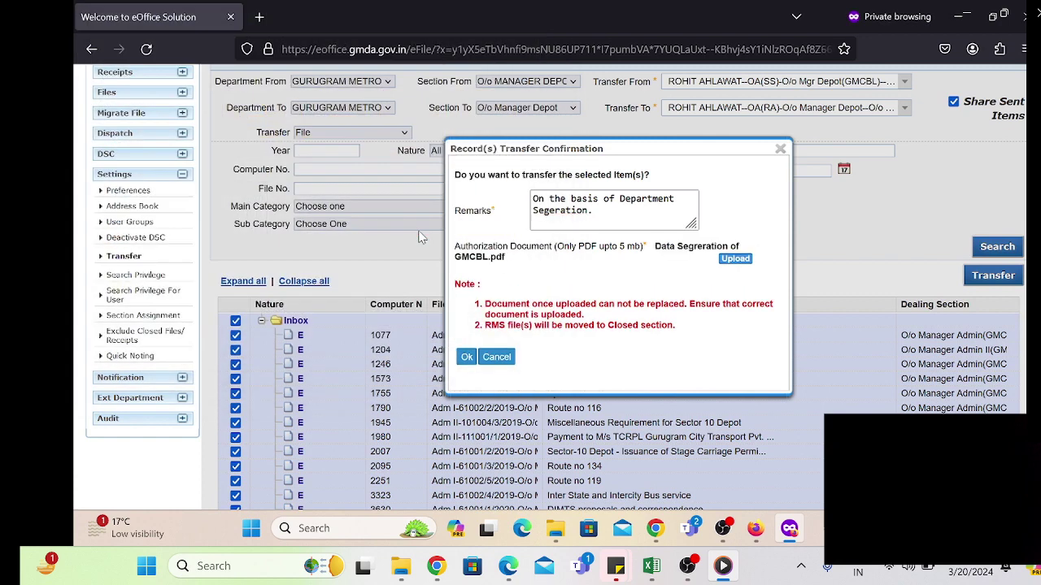
click(466, 358)
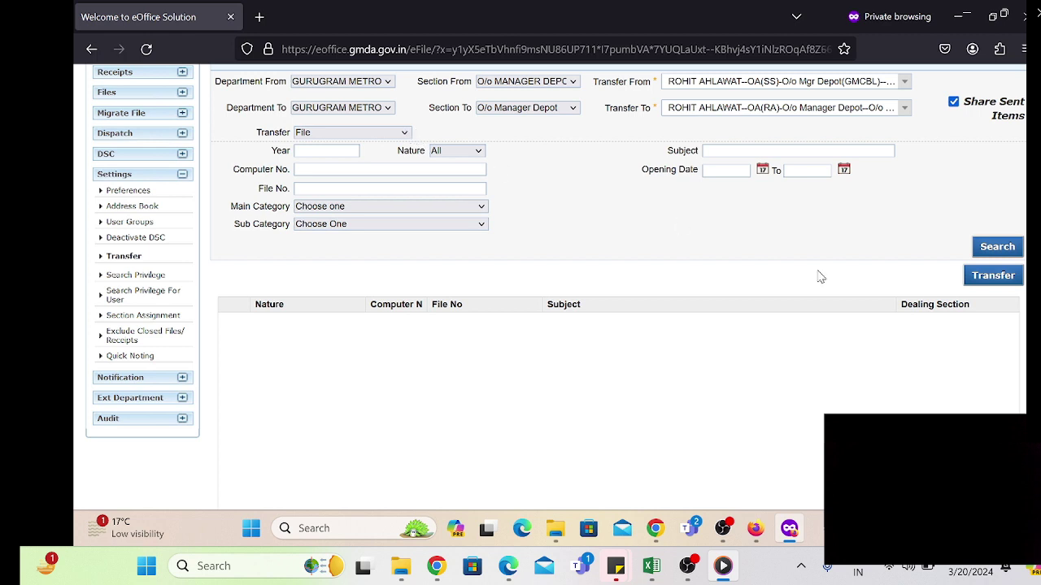
Step: Dismiss the already-shared alert, switch the transfer type to Receipt and search
click(994, 276)
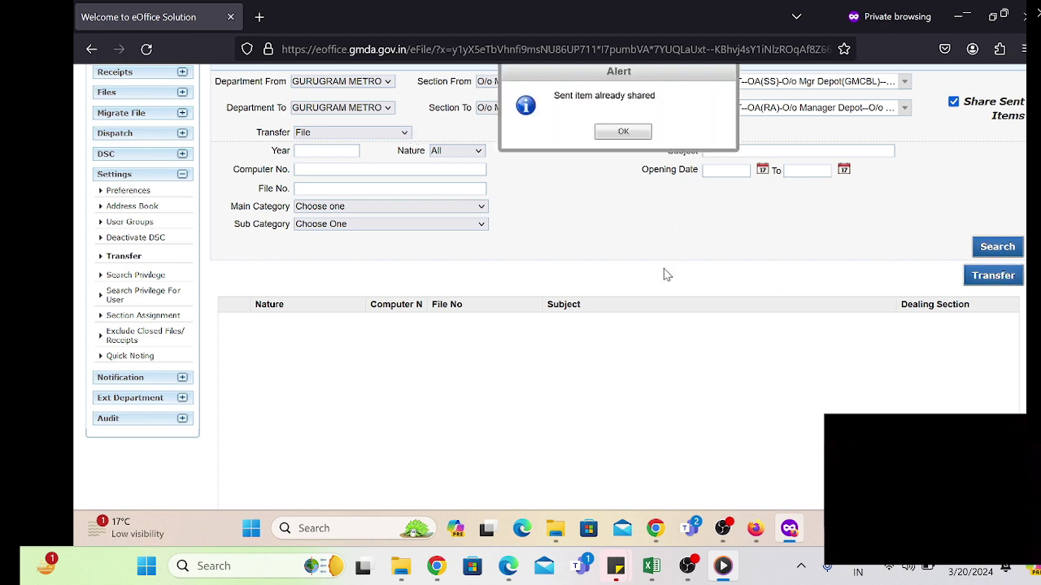
click(623, 132)
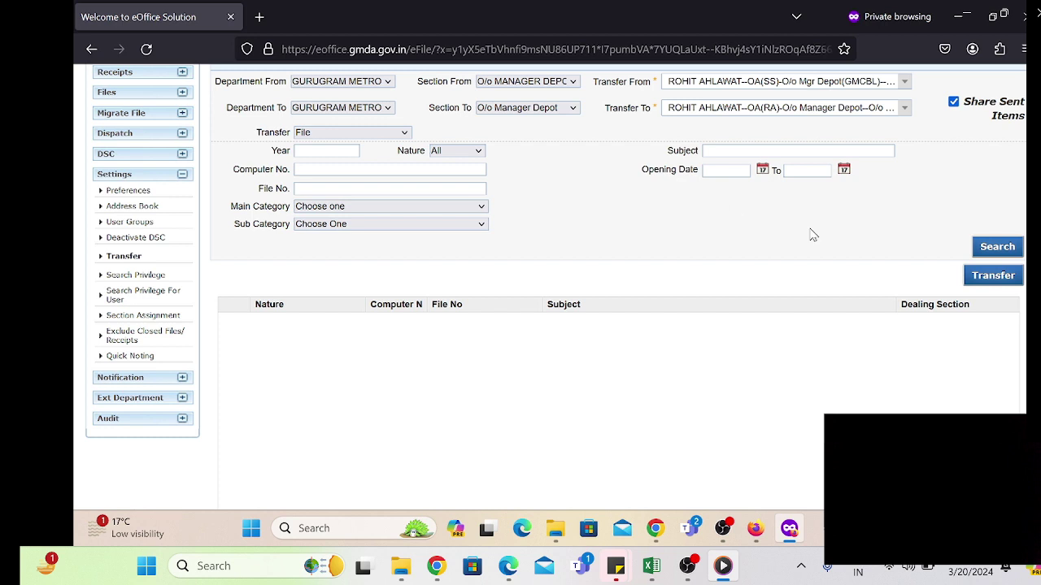
click(405, 133)
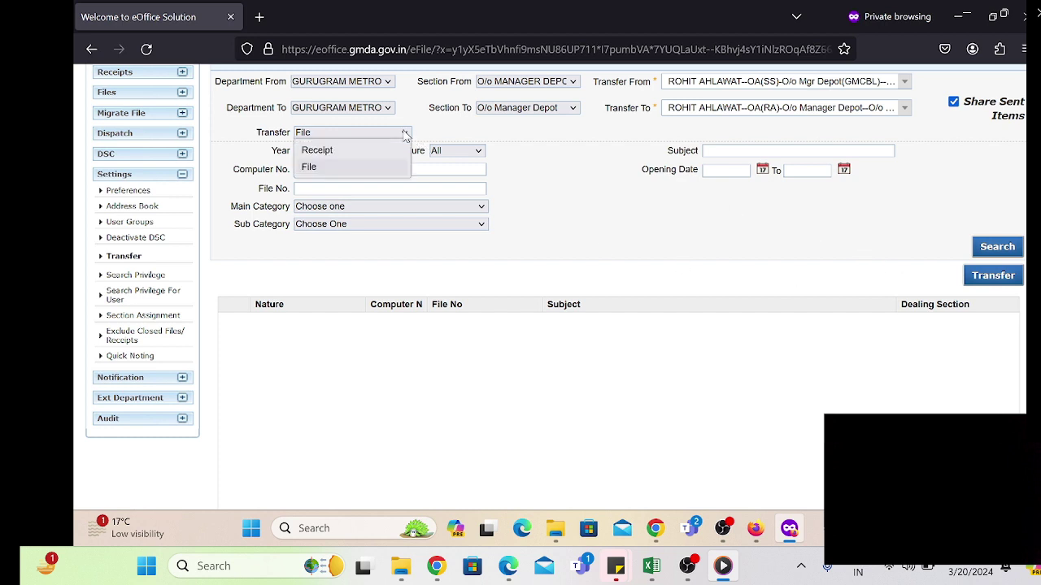
click(342, 150)
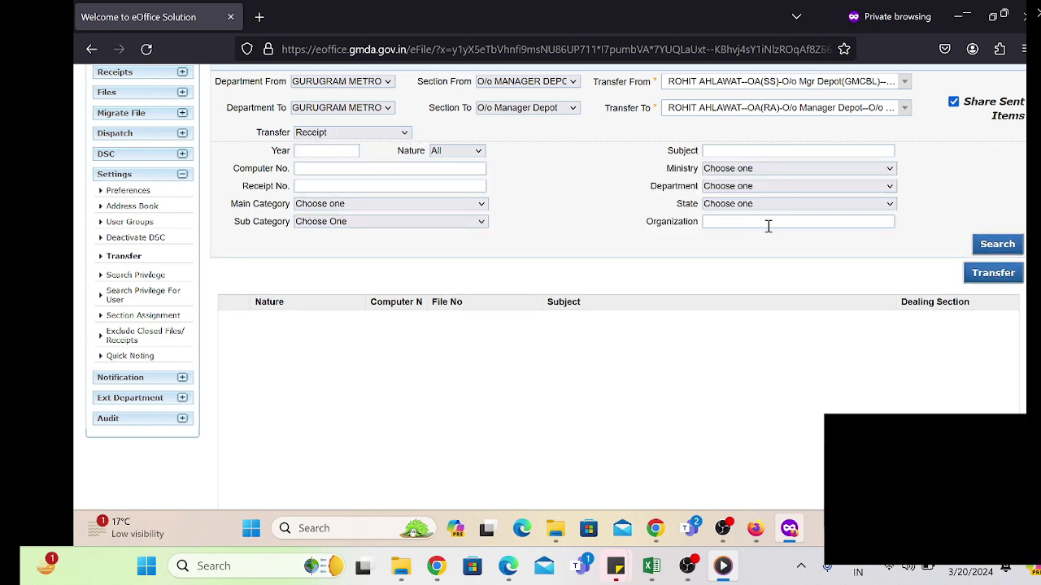
click(992, 246)
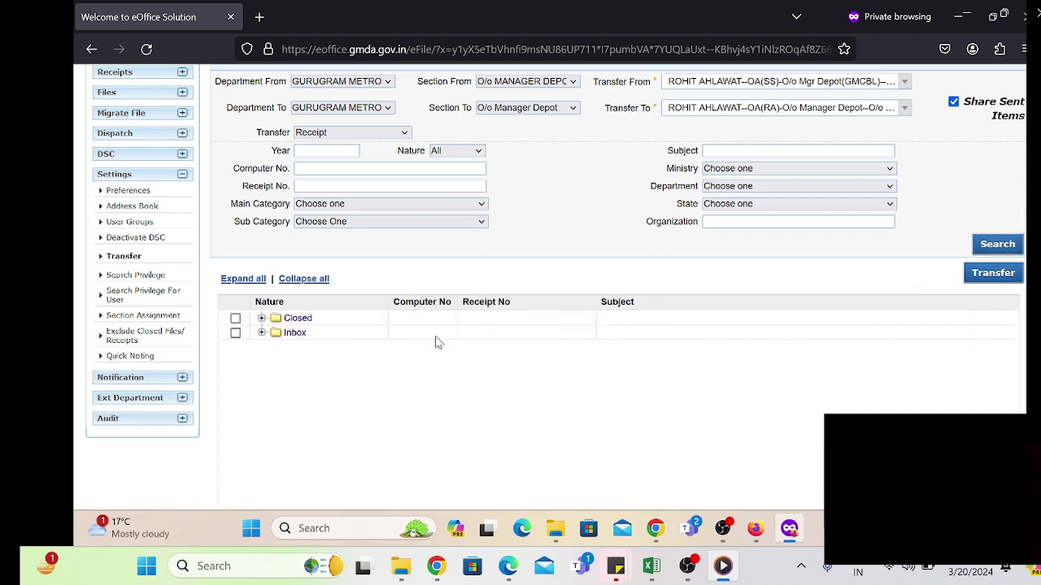
Step: Transfer the Closed and Inbox receipts with the pasted remark and Data Segregation of GMCBL.pdf
click(235, 319)
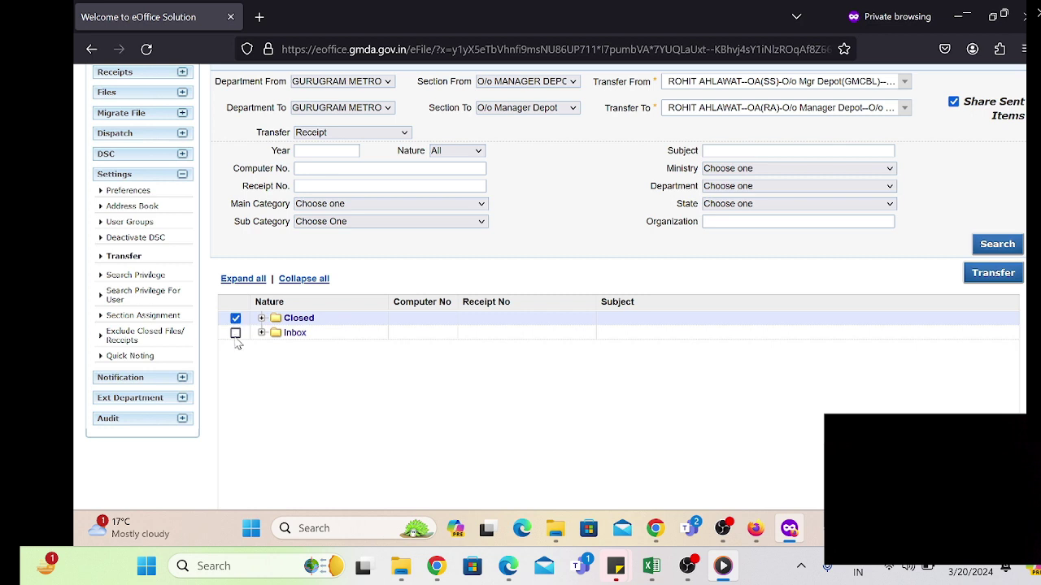
click(235, 333)
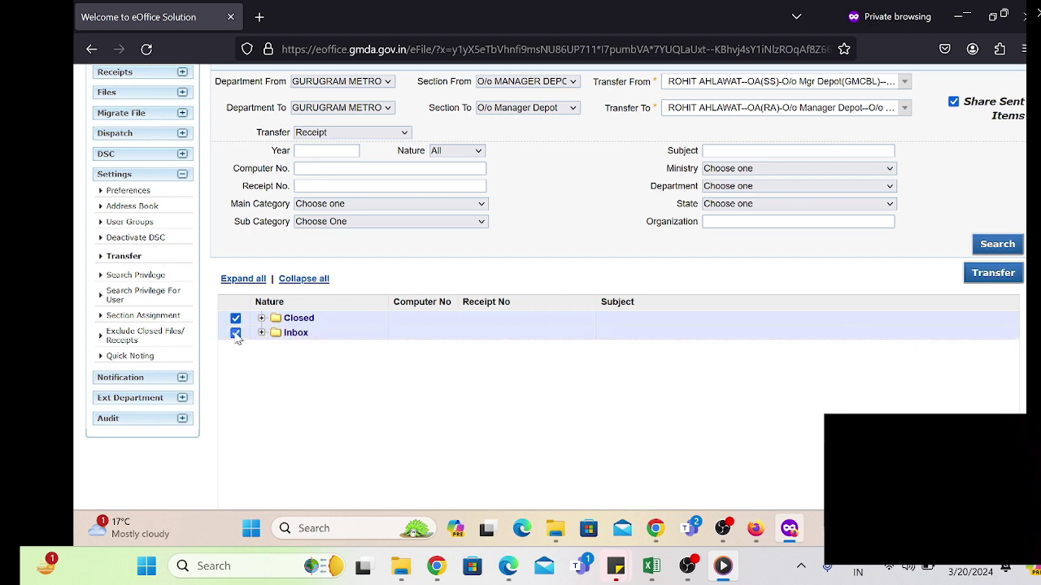
click(992, 274)
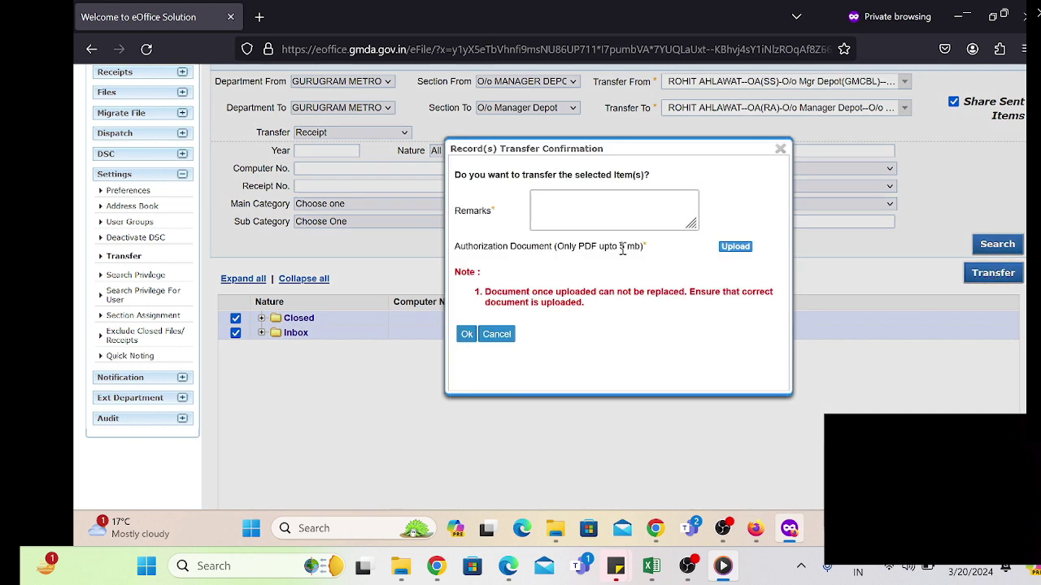
click(569, 197)
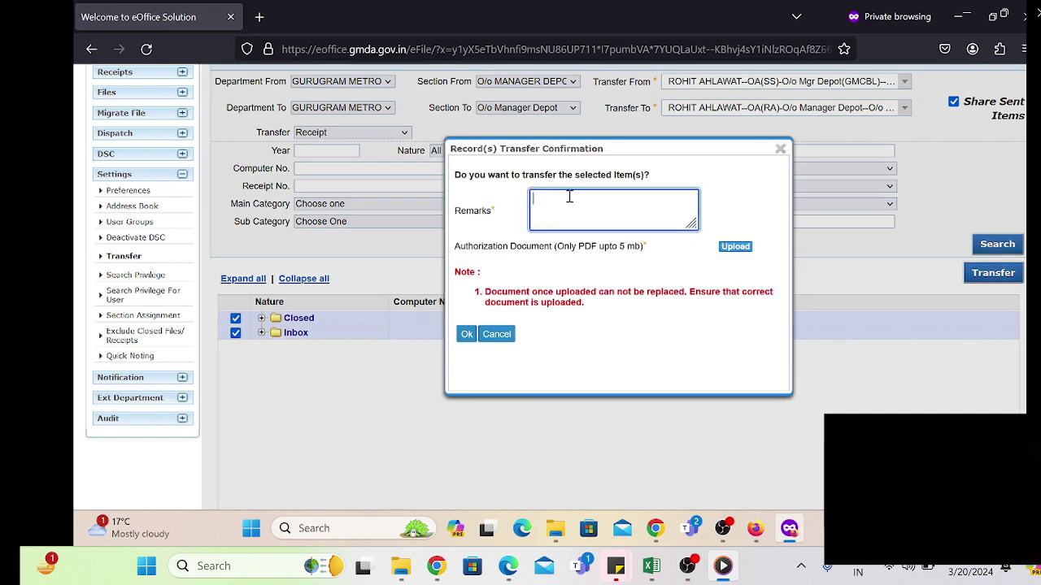
text(On the basis of Department Segeration.)
click(736, 248)
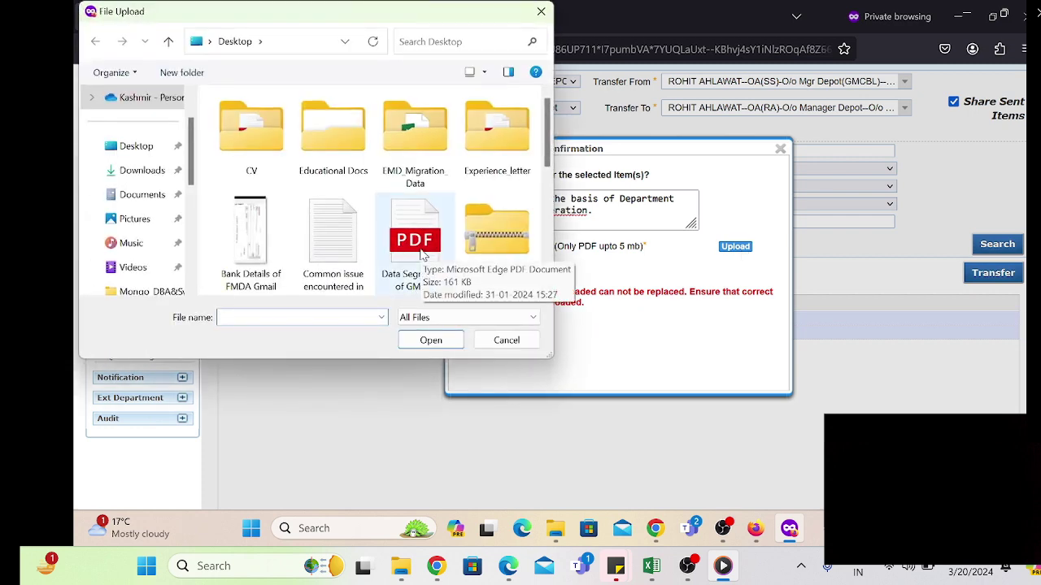
click(421, 255)
double_click(422, 254)
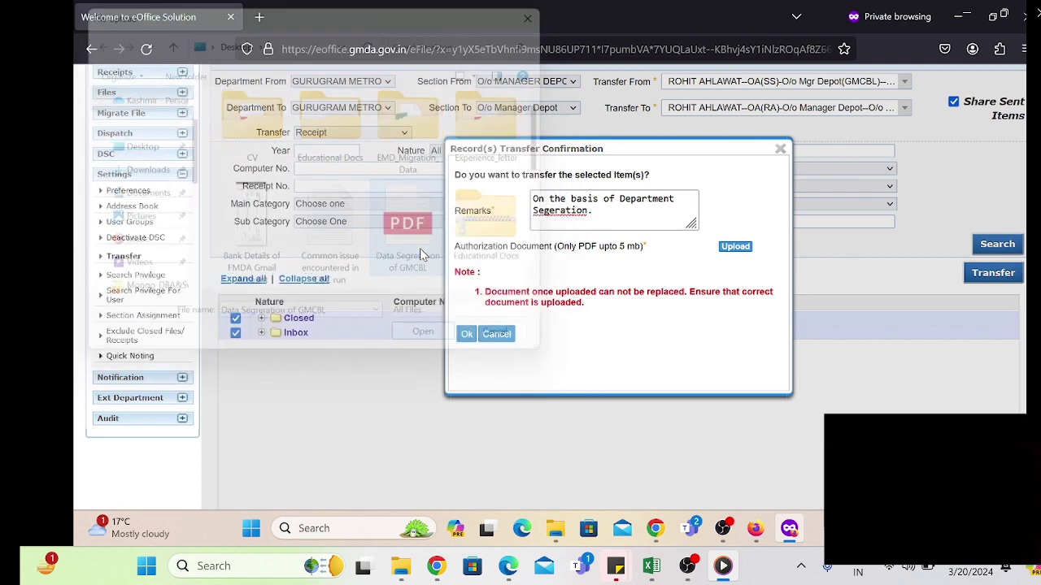
click(466, 347)
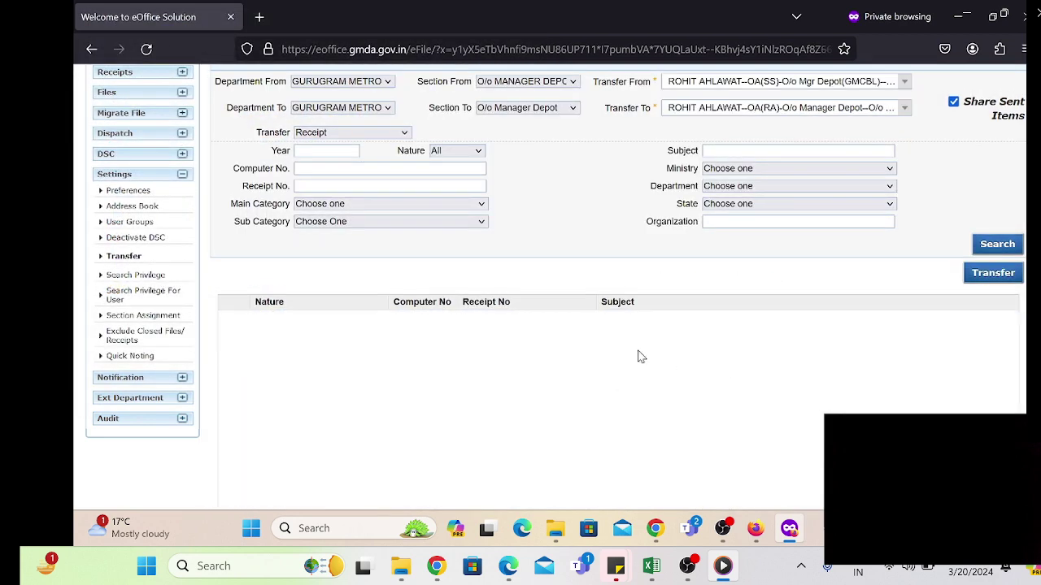
Step: Search receipts again, then switch the transfer type back to File and search, finding nothing left
click(996, 243)
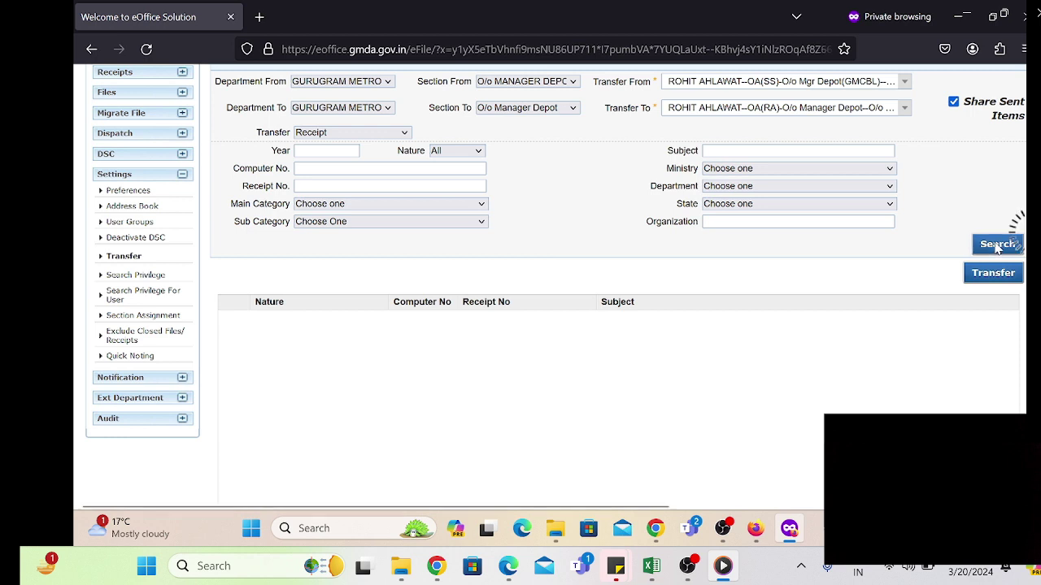
click(407, 134)
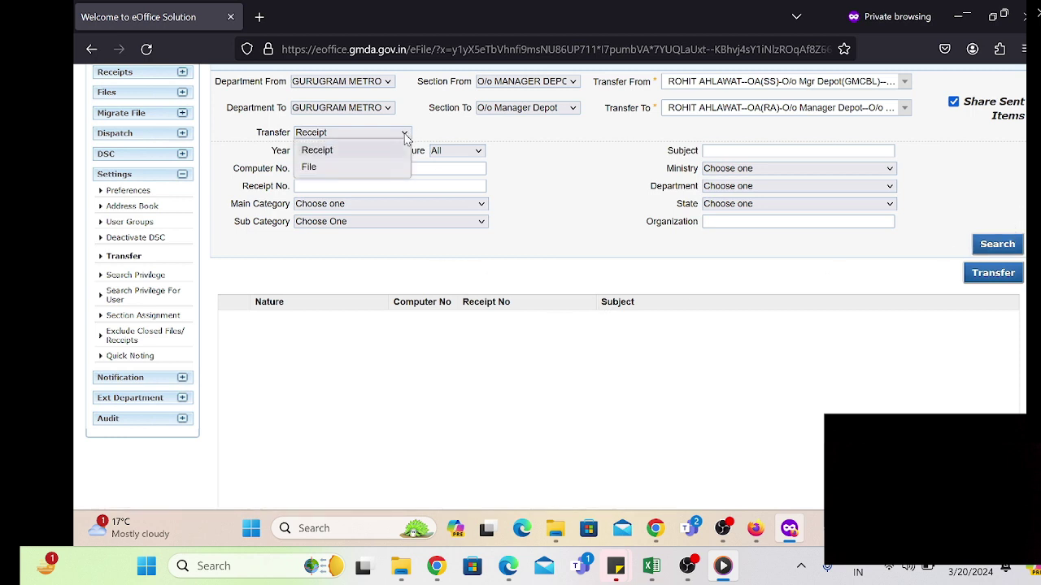
click(353, 167)
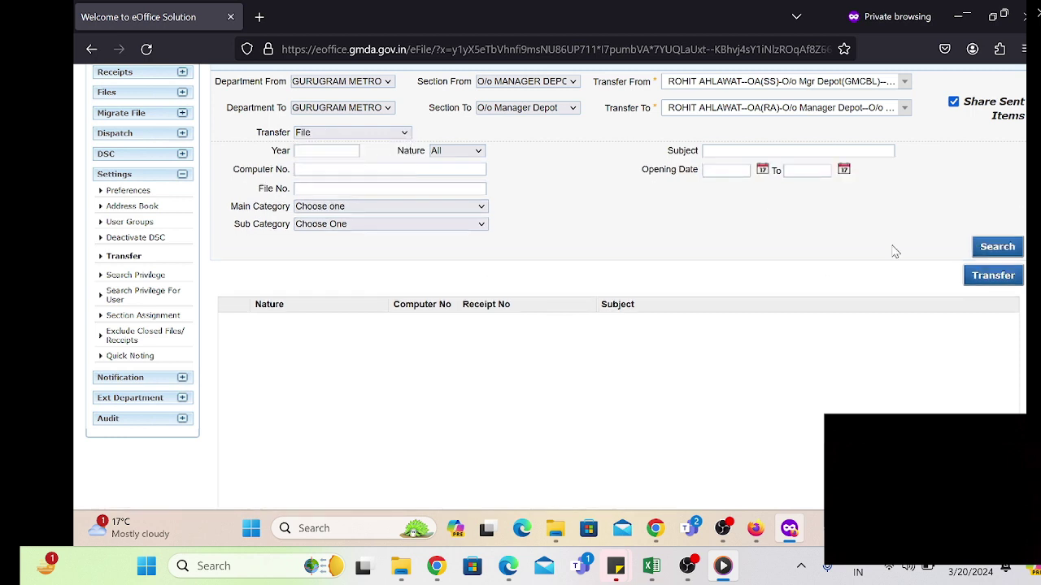
click(999, 248)
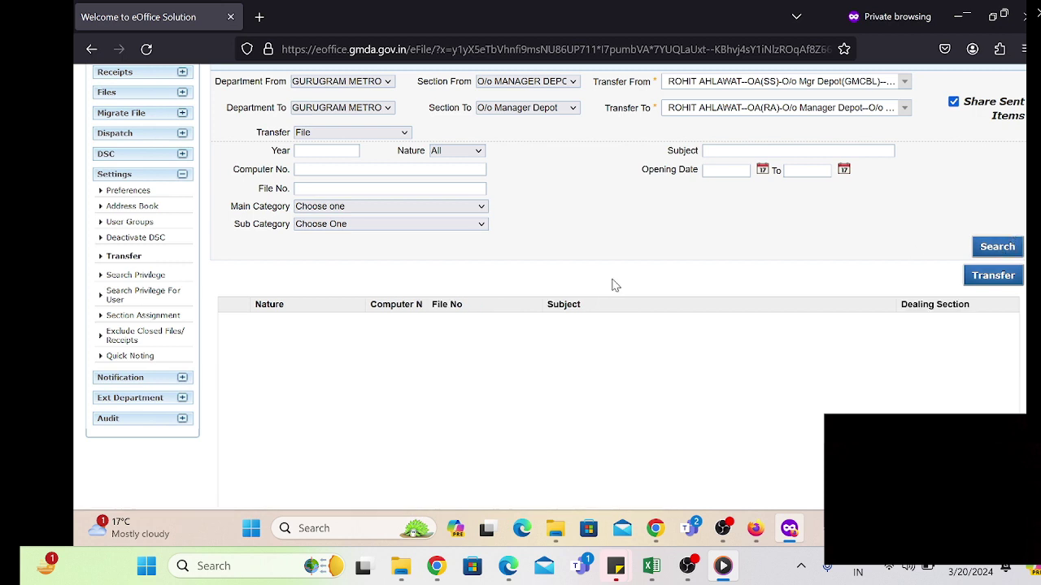
mouse_move(791, 531)
scroll(661, 377, up, 2)
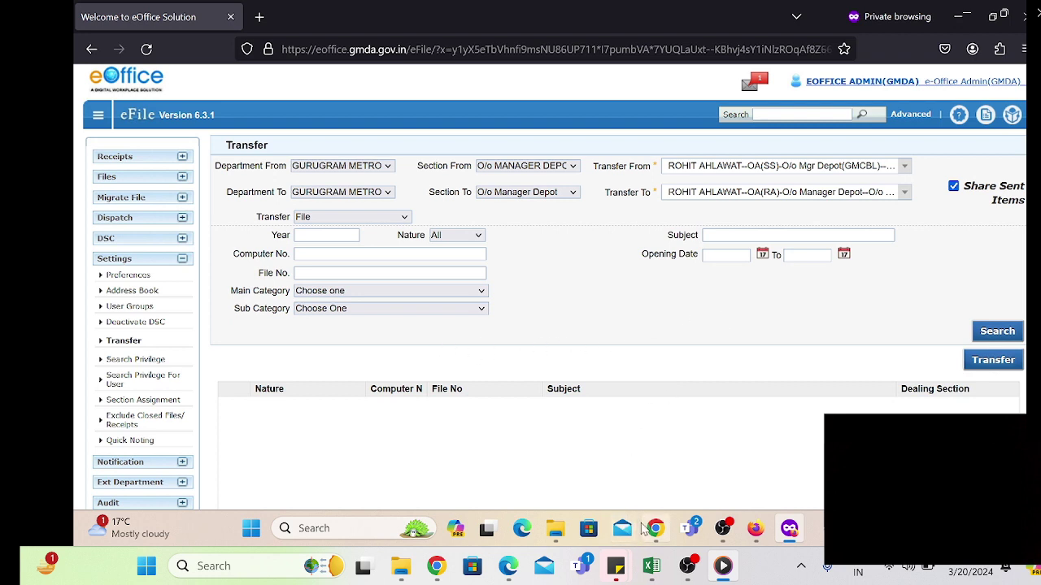
mouse_move(653, 533)
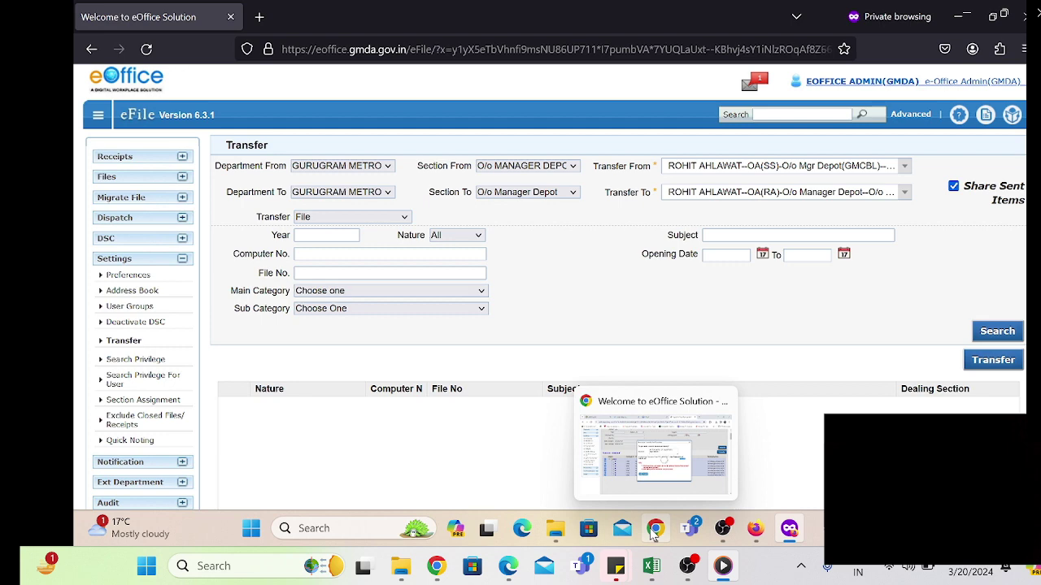